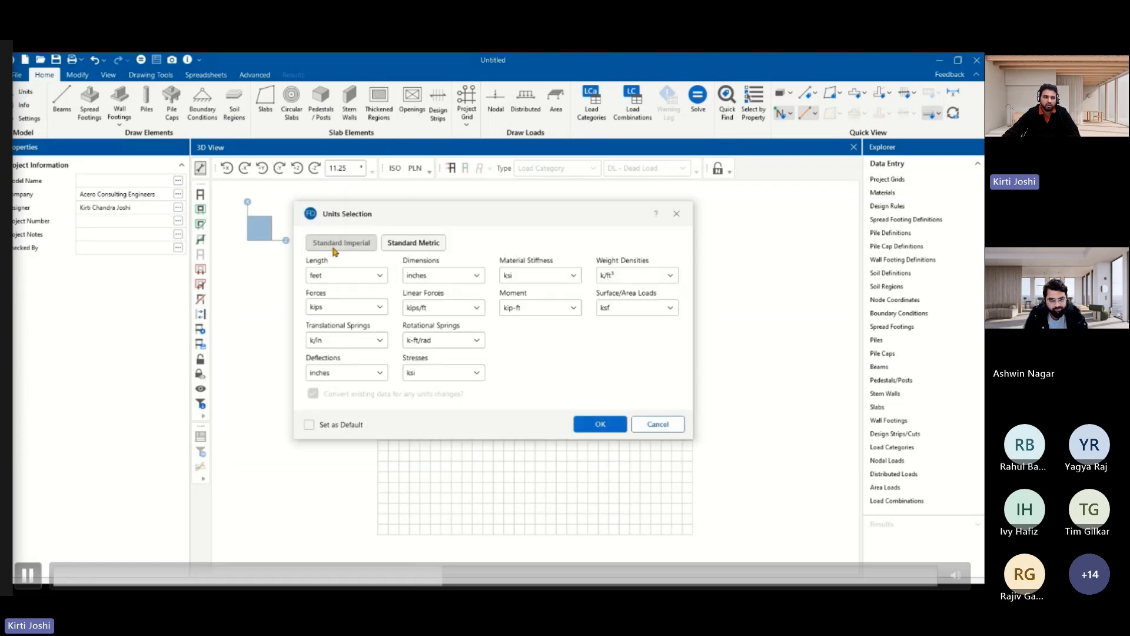
key("space")
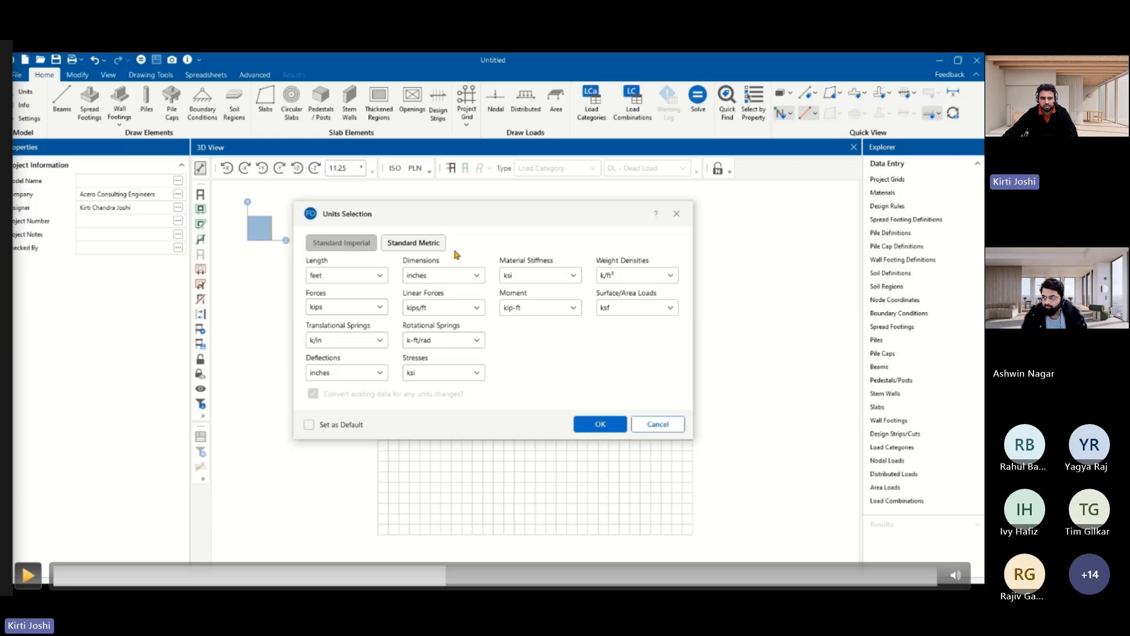
key("space")
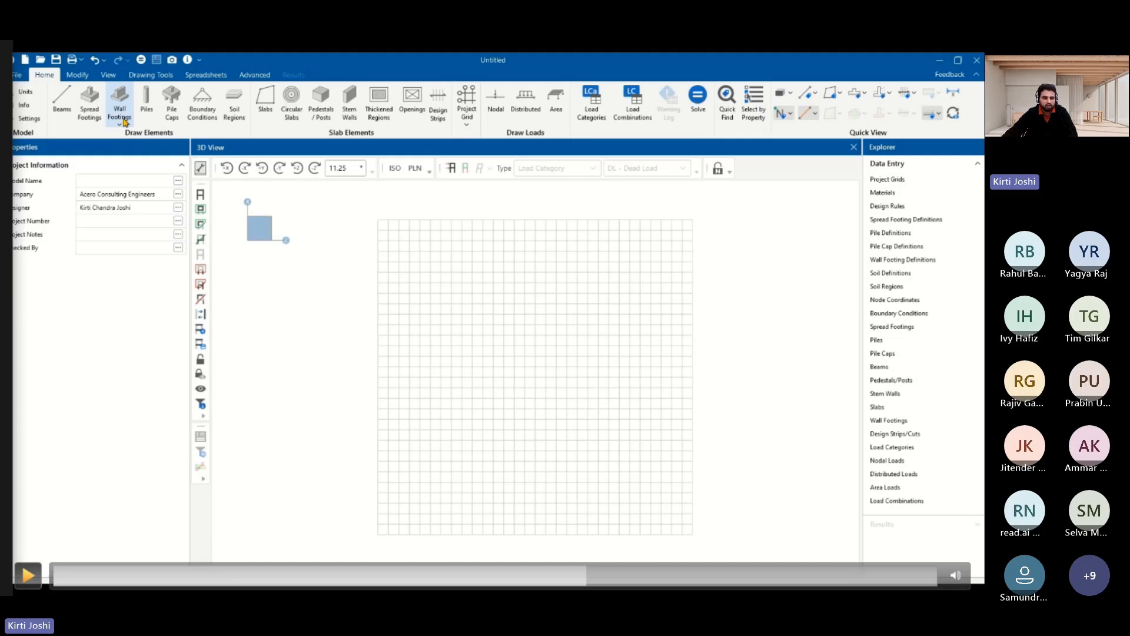
left_click(28, 575)
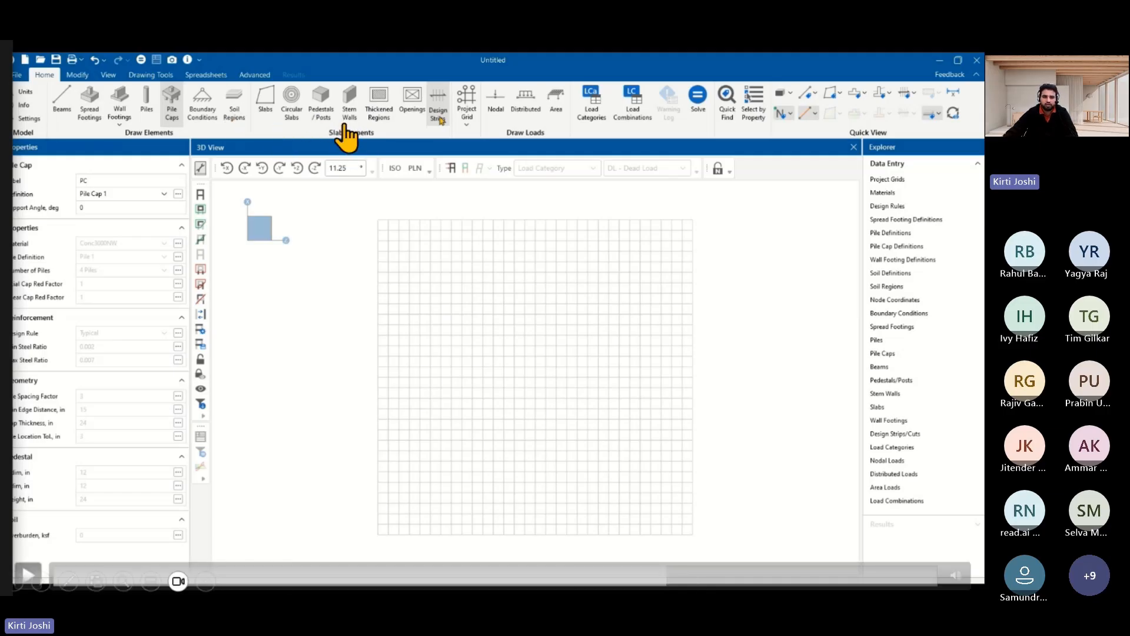
left_click(29, 575)
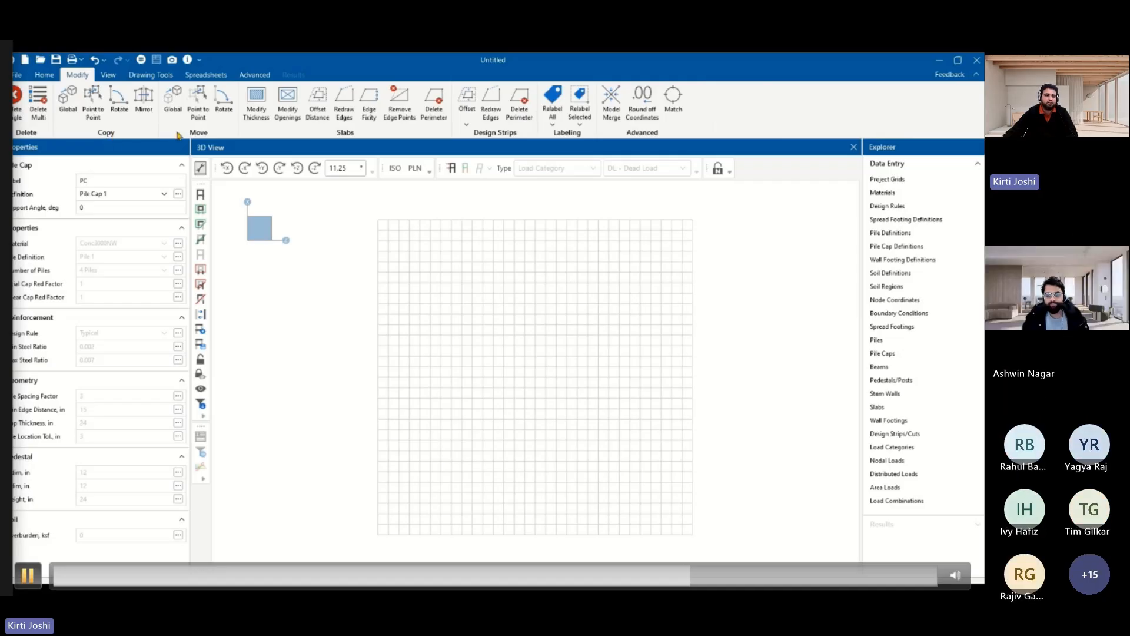
key("space")
key("space")
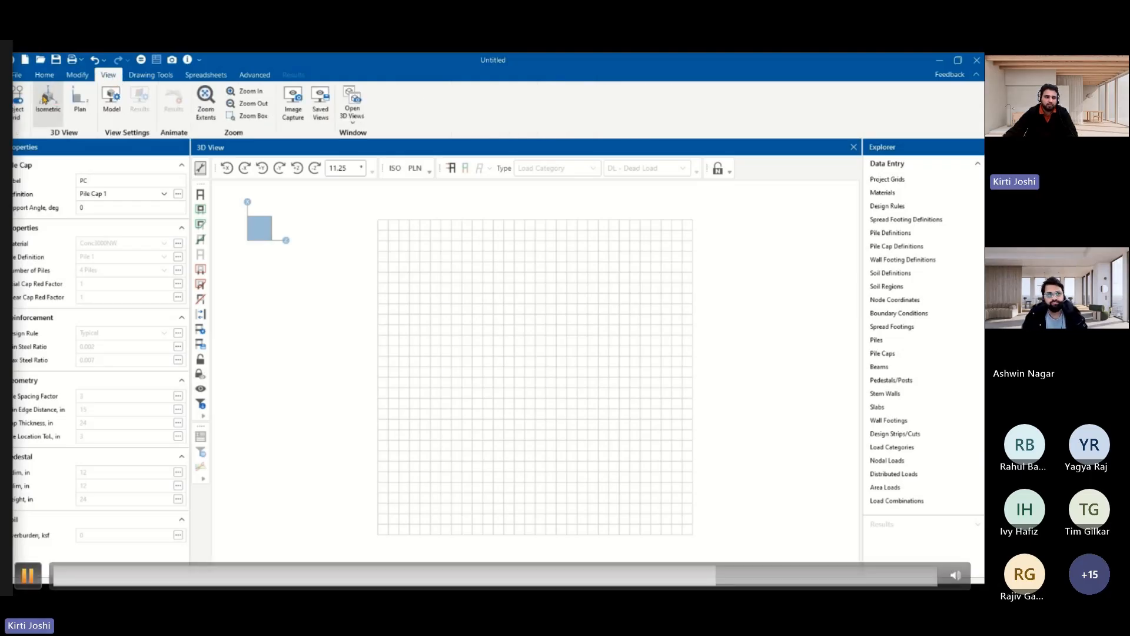
key("space")
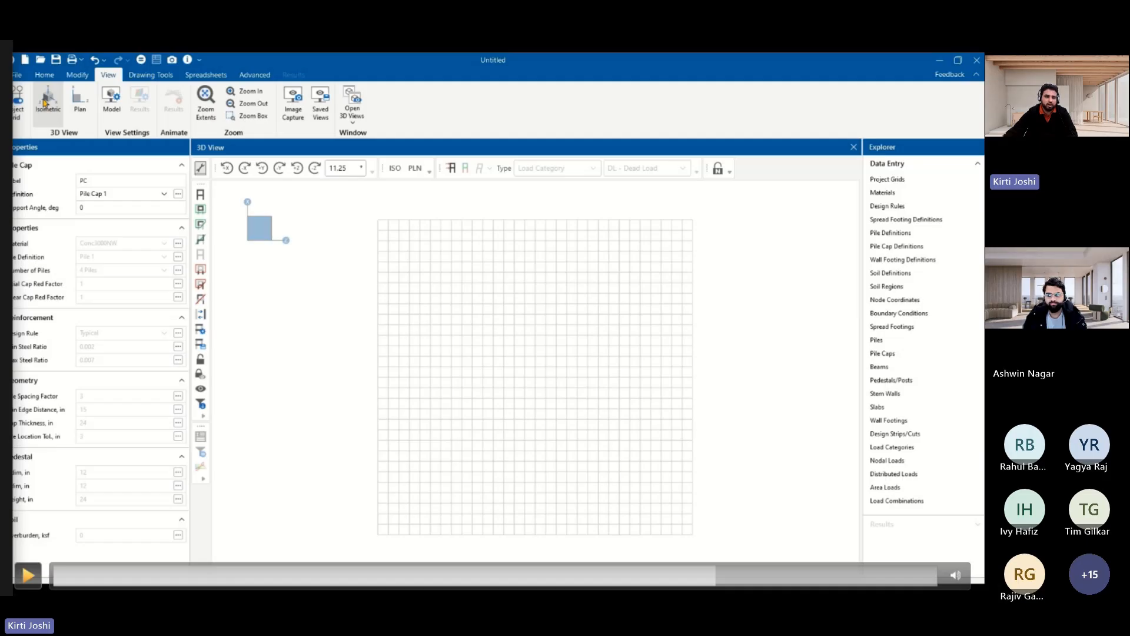
left_click(28, 575)
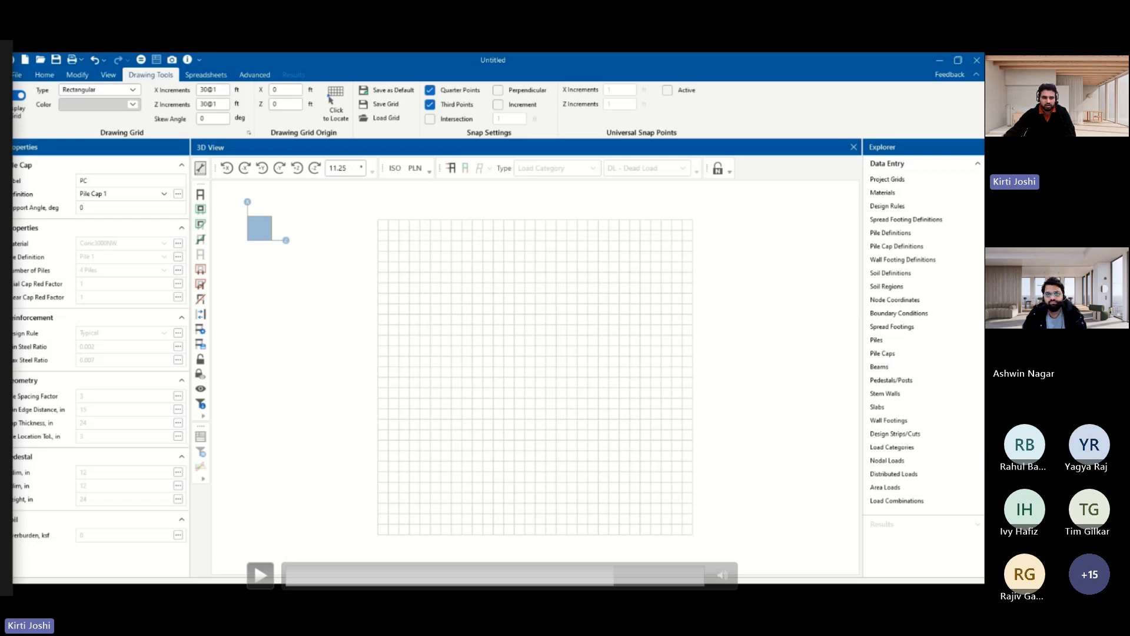
left_click(28, 575)
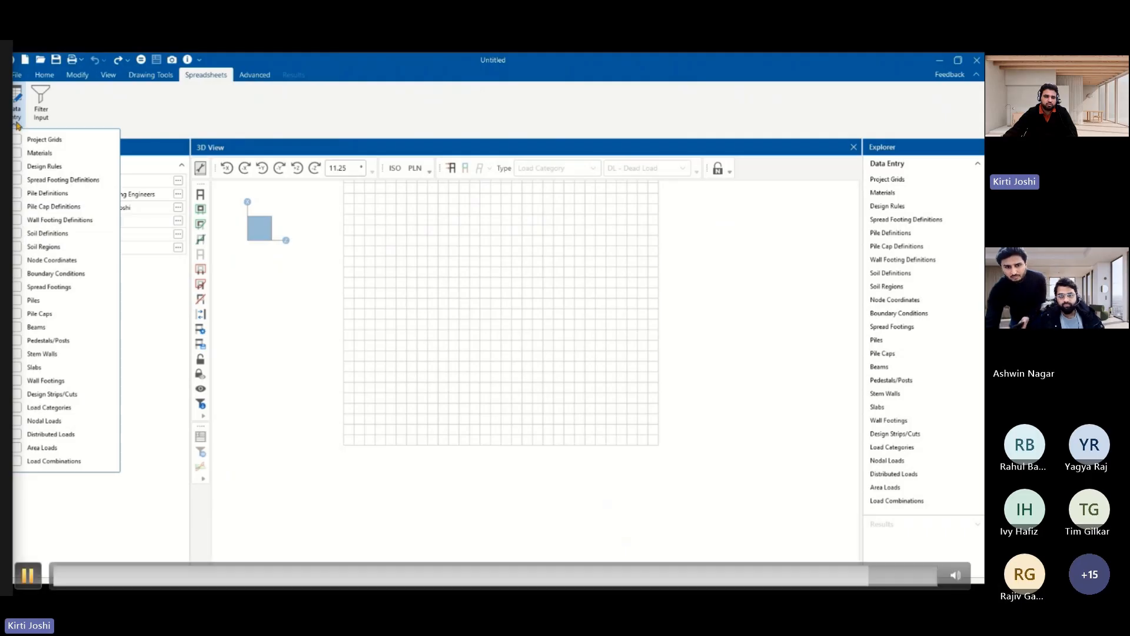
left_click(27, 575)
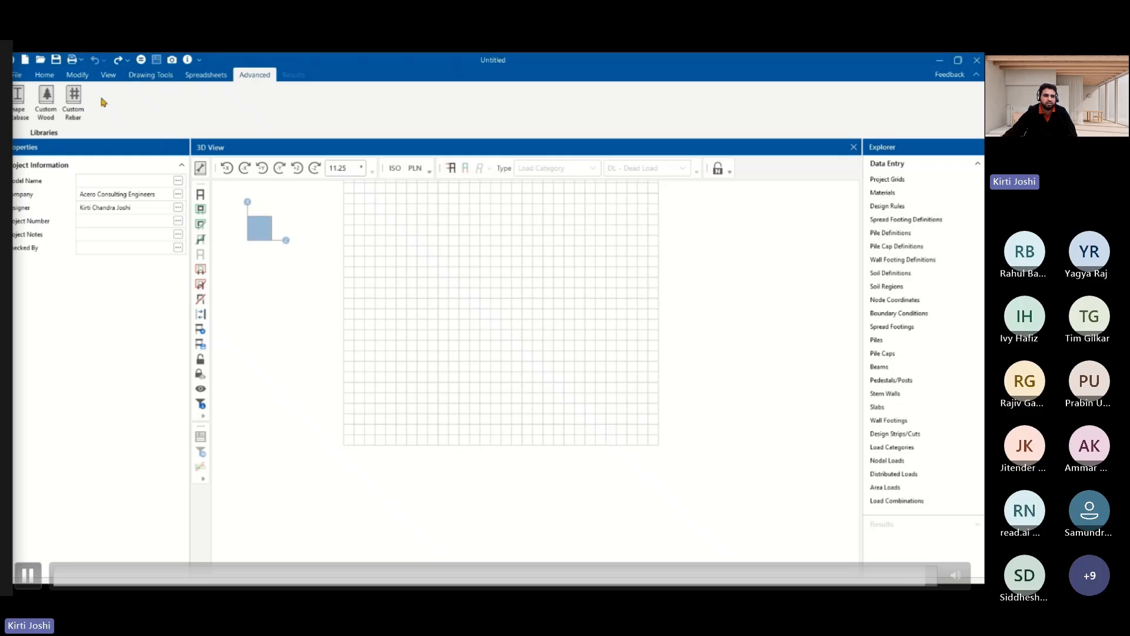
left_click(49, 80)
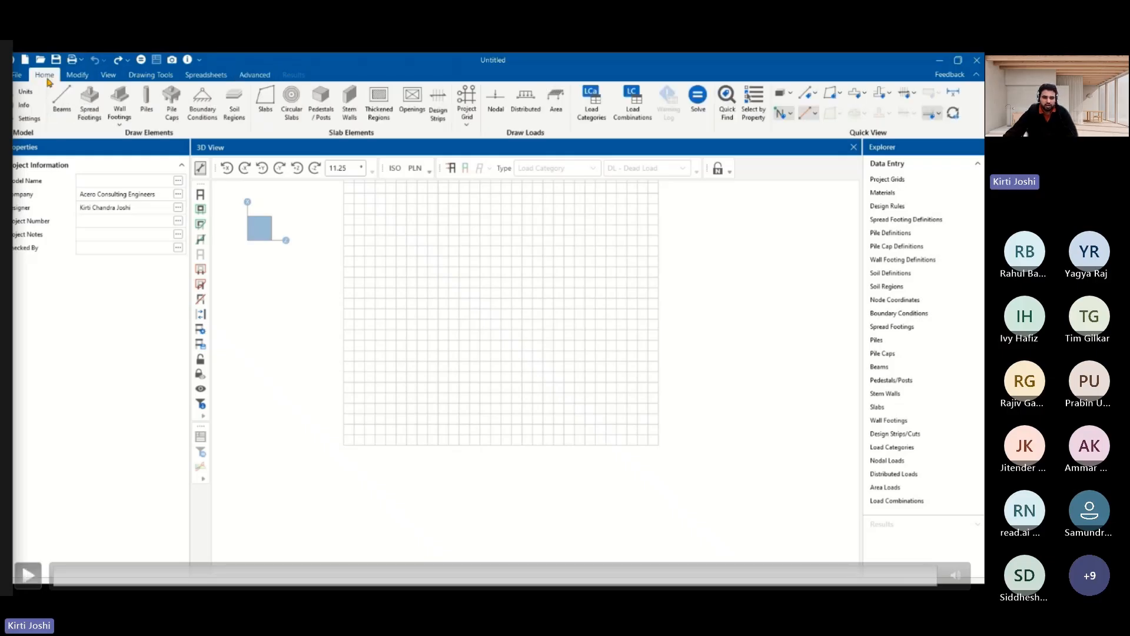
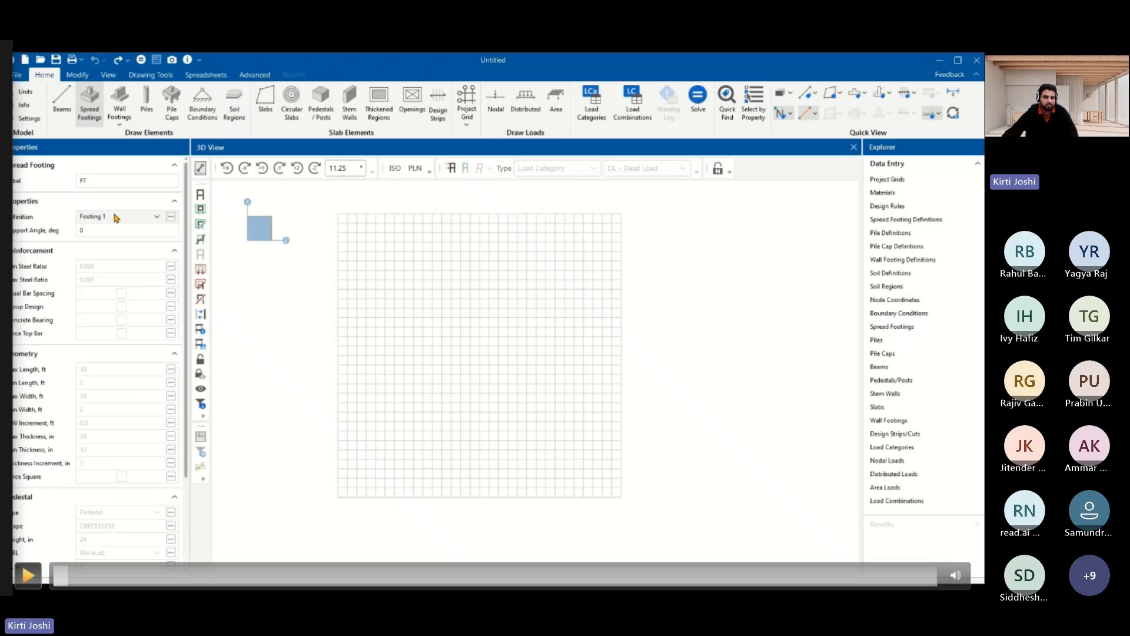
key("space")
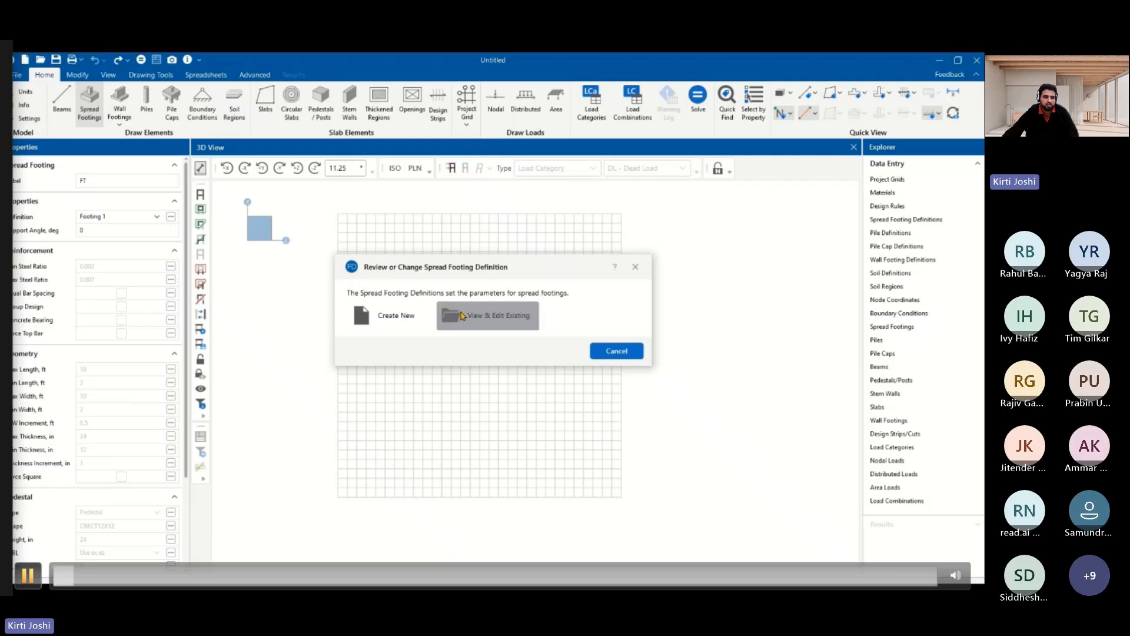
key("space")
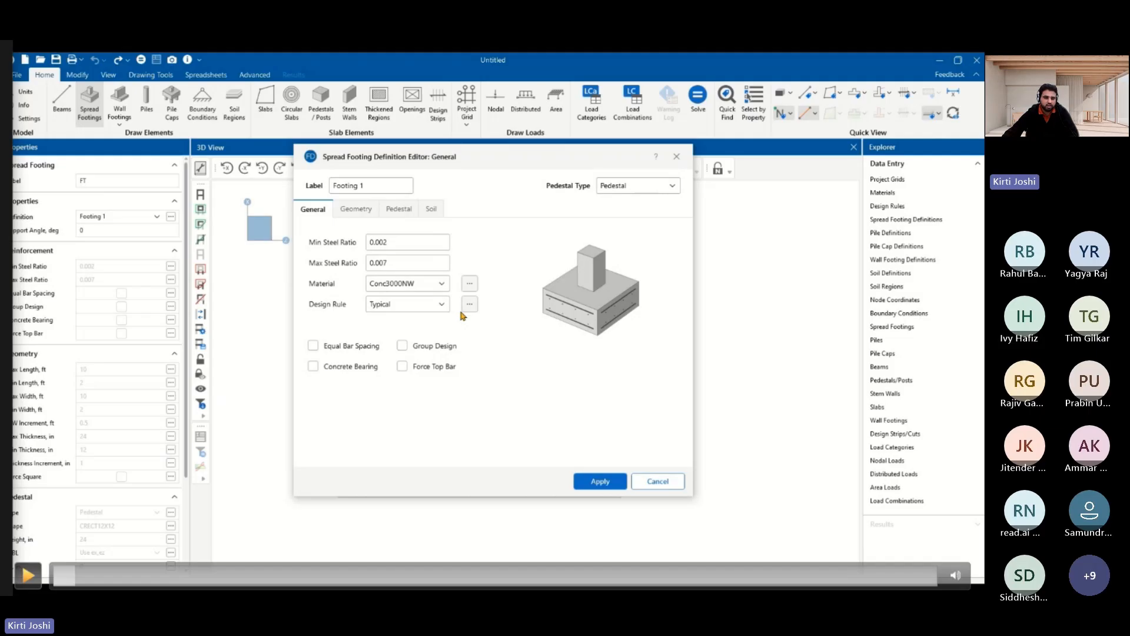
key("space")
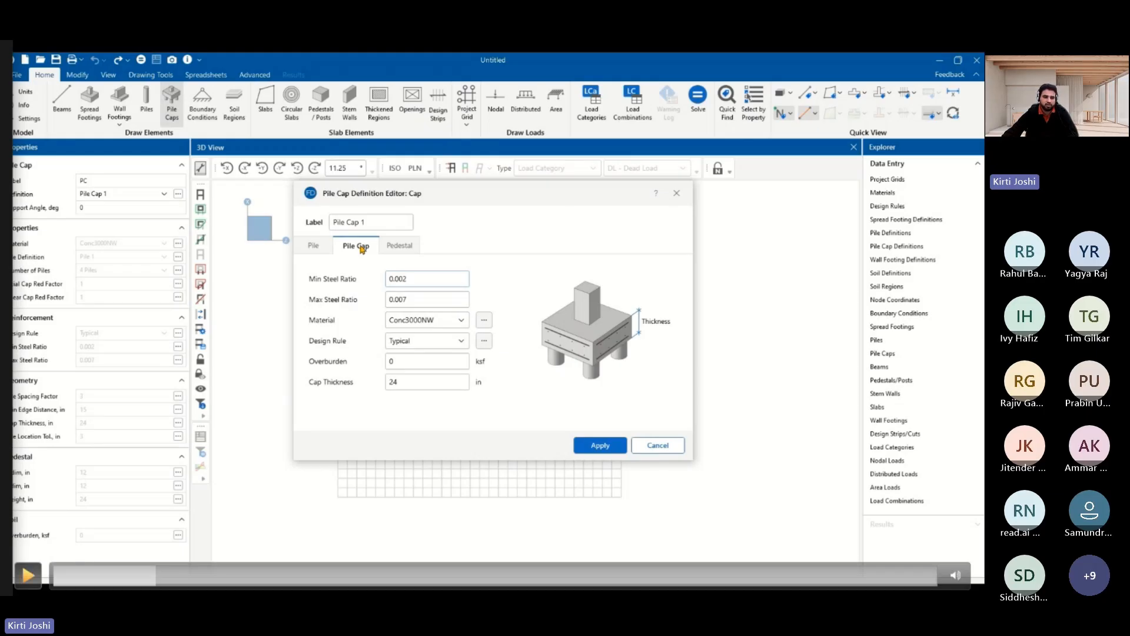
left_click(29, 575)
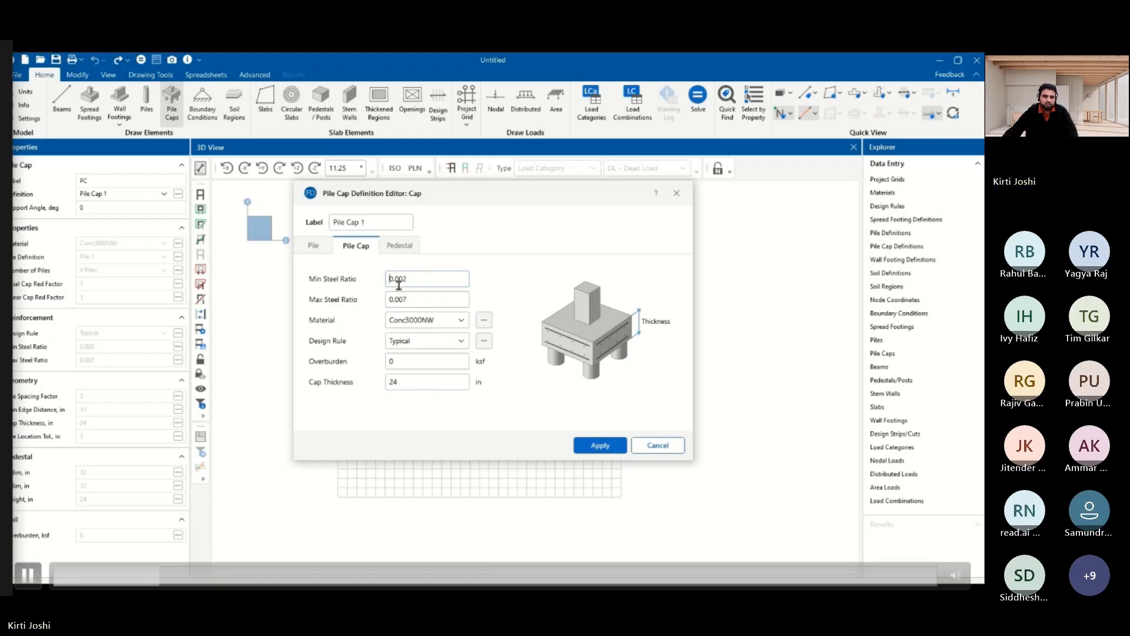
left_click(28, 575)
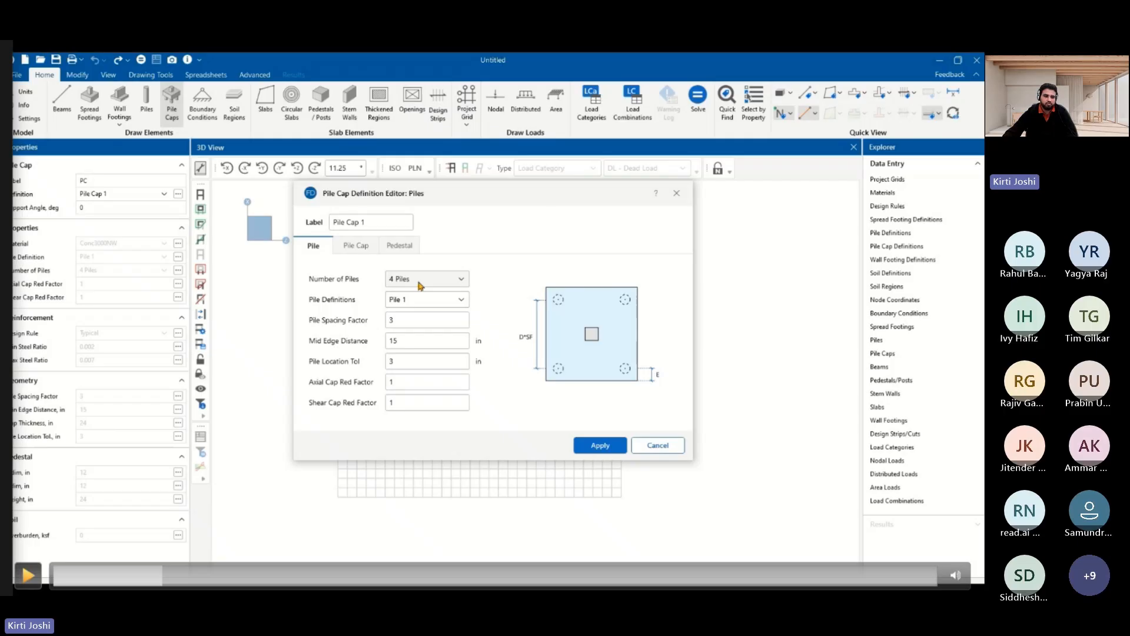
left_click(28, 575)
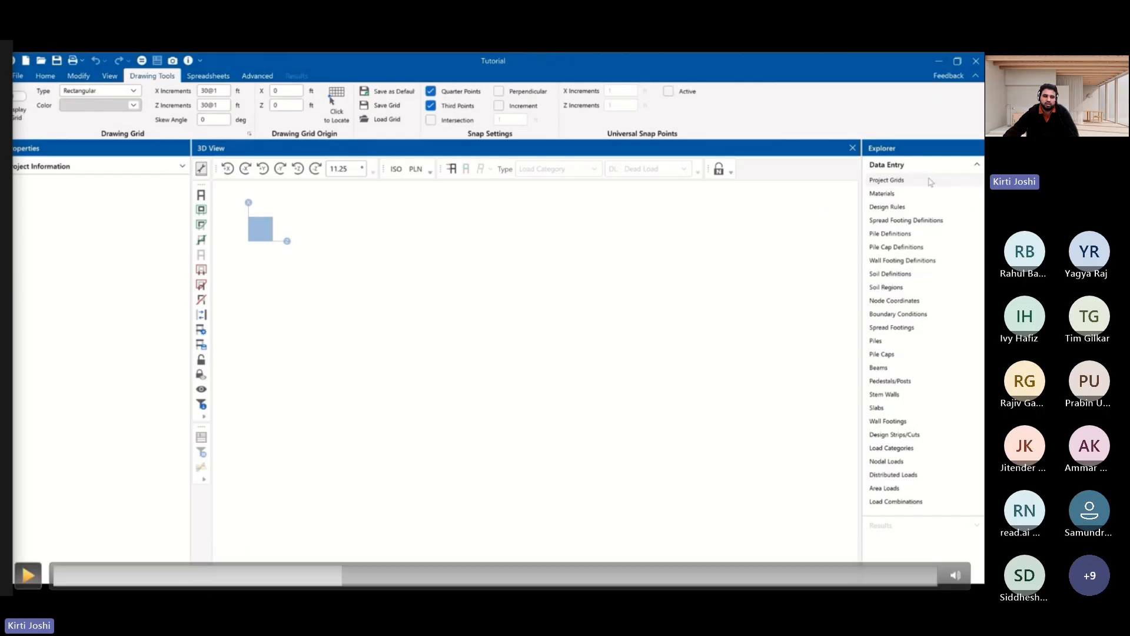
Generate a rectangular project grid with Z increments 3,2@25,3,22,2@25,3,12, X increments 3,20,17,3,3@20,3 and Z-direction labels starting at I, ordered Z to A
left_click(929, 179)
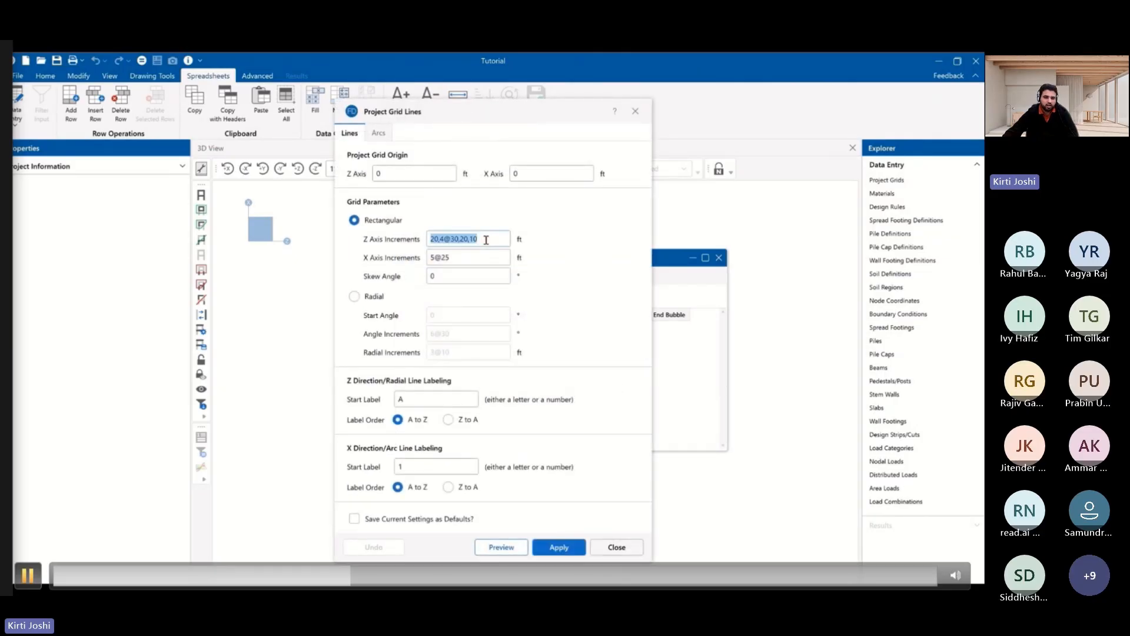
key("space")
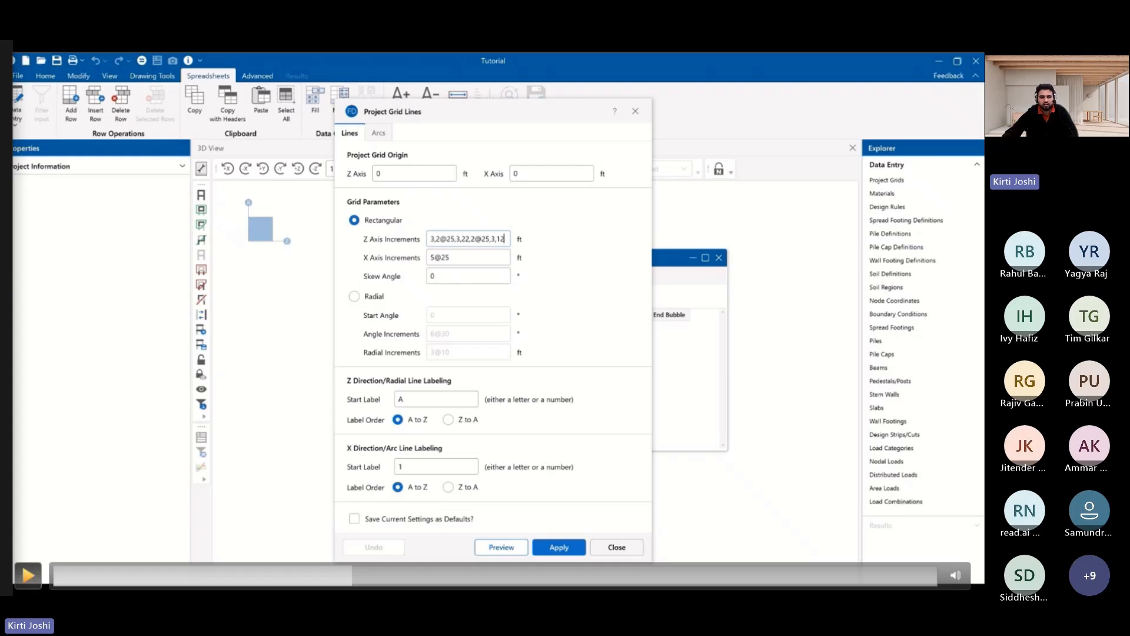
key("space")
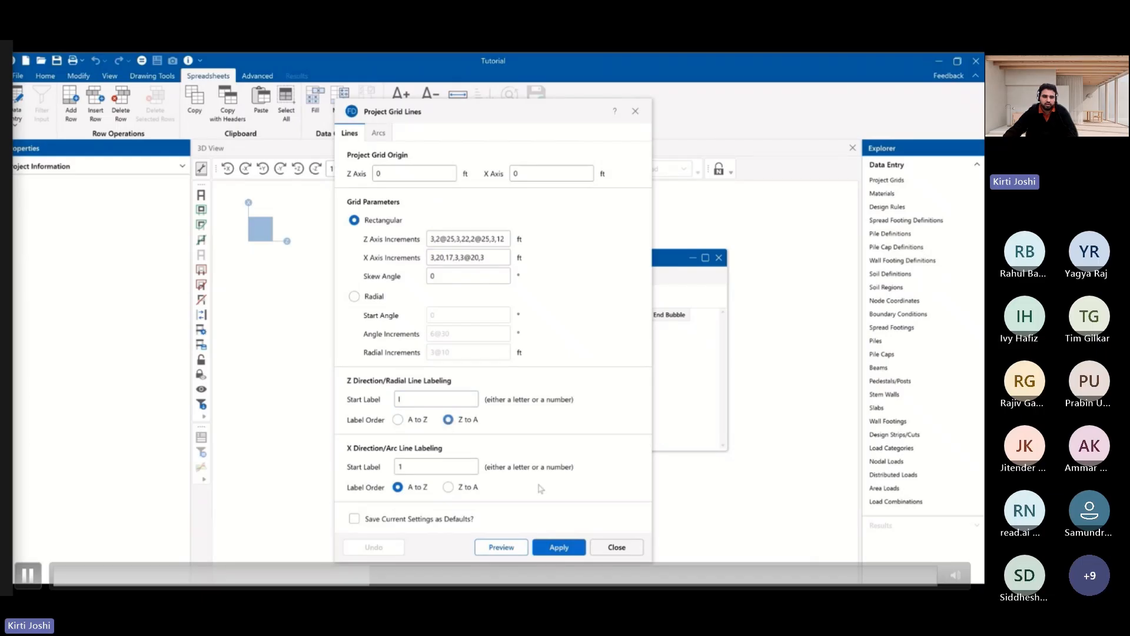
left_click(28, 575)
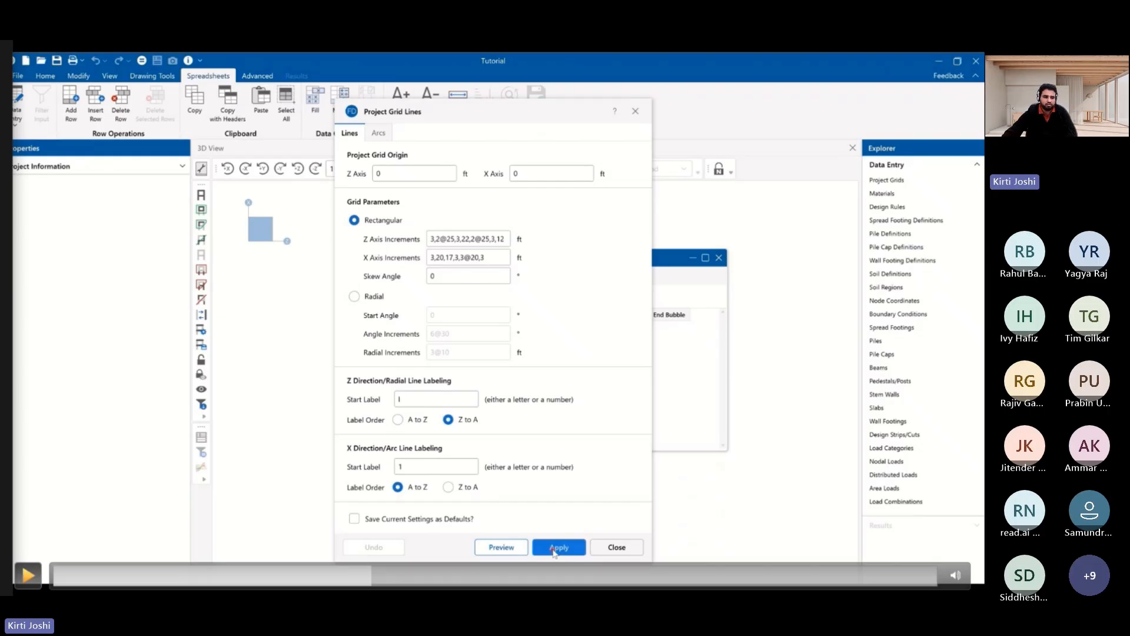
left_click(28, 575)
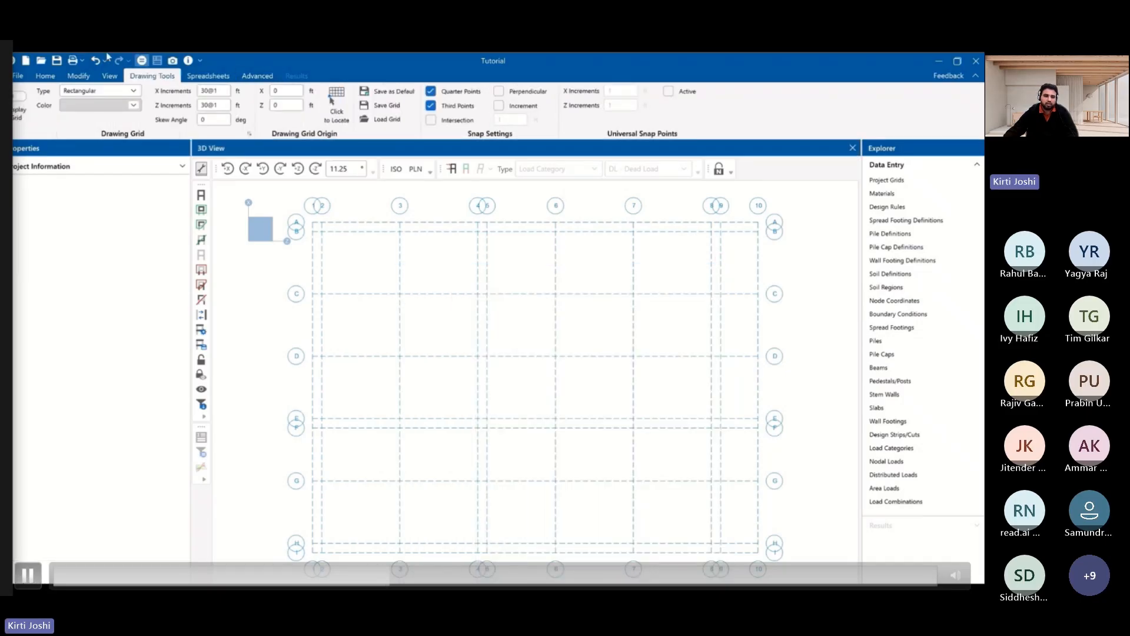
key("space")
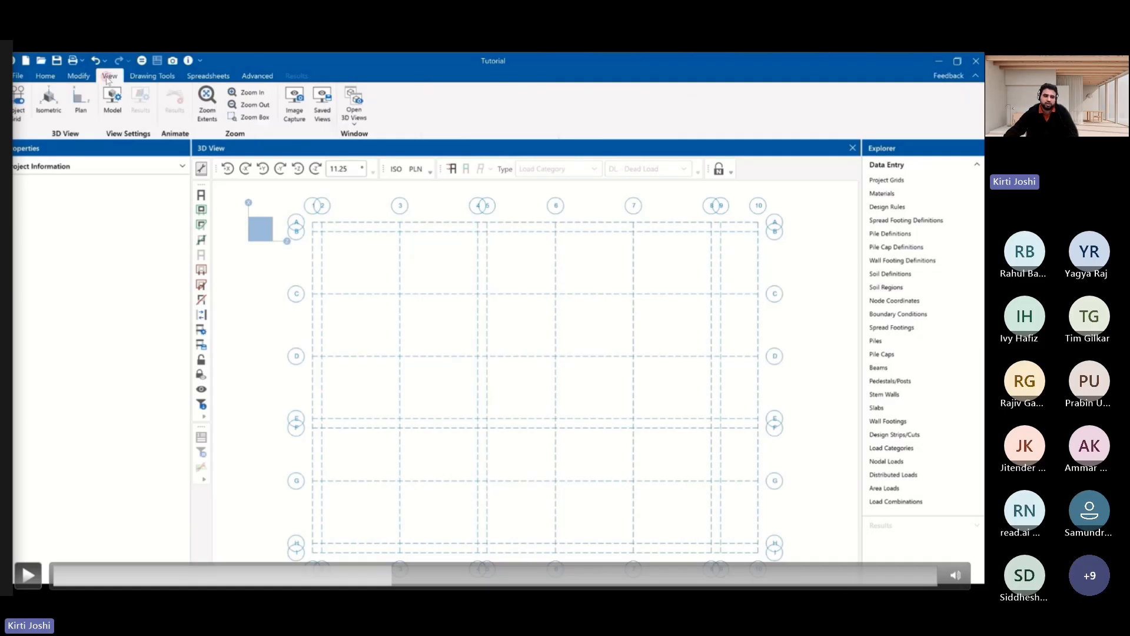
key("space")
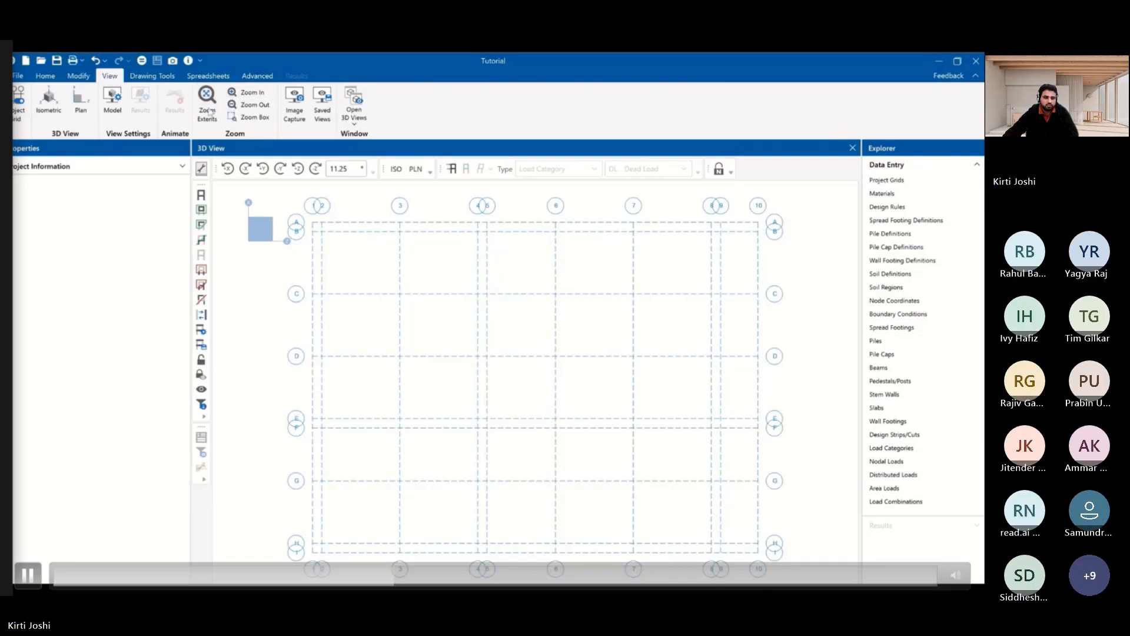
key("space")
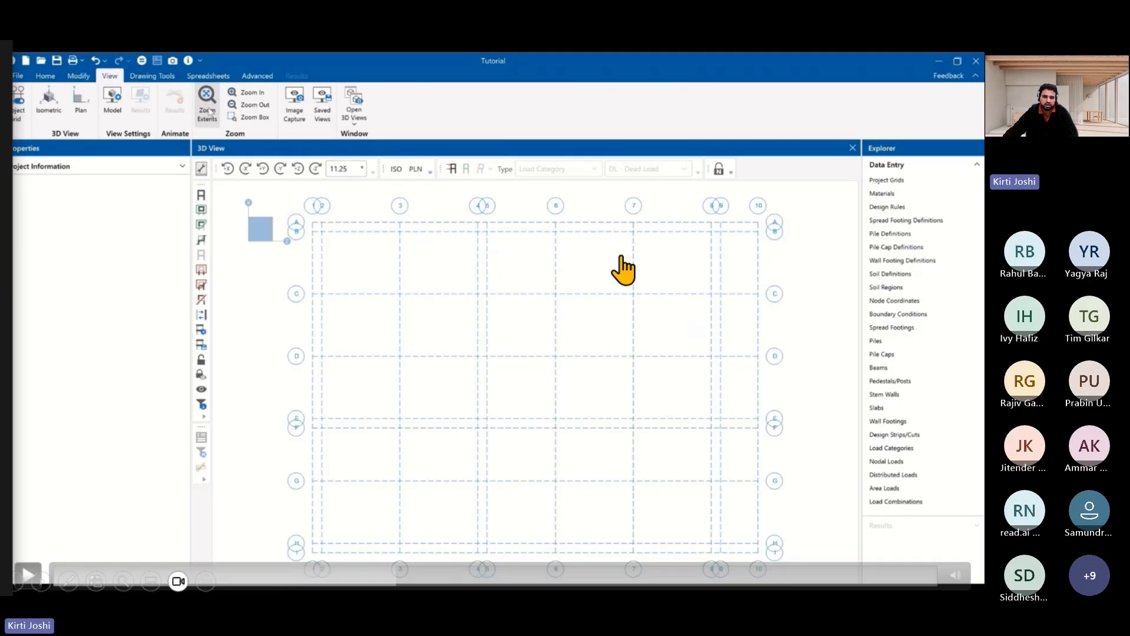
left_click(27, 575)
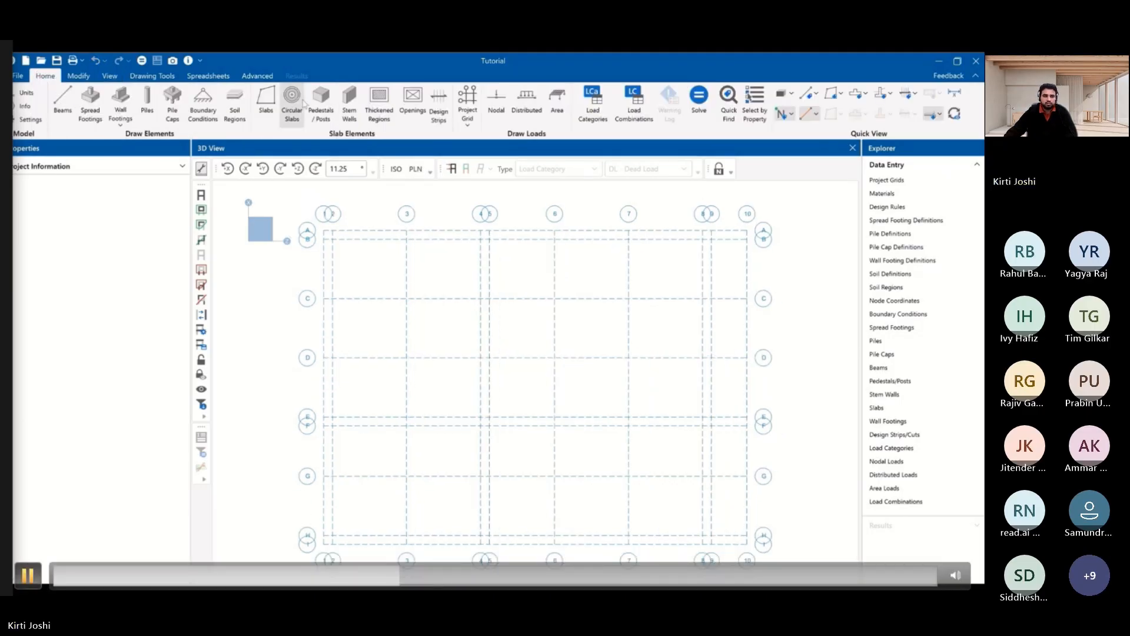
left_click(28, 575)
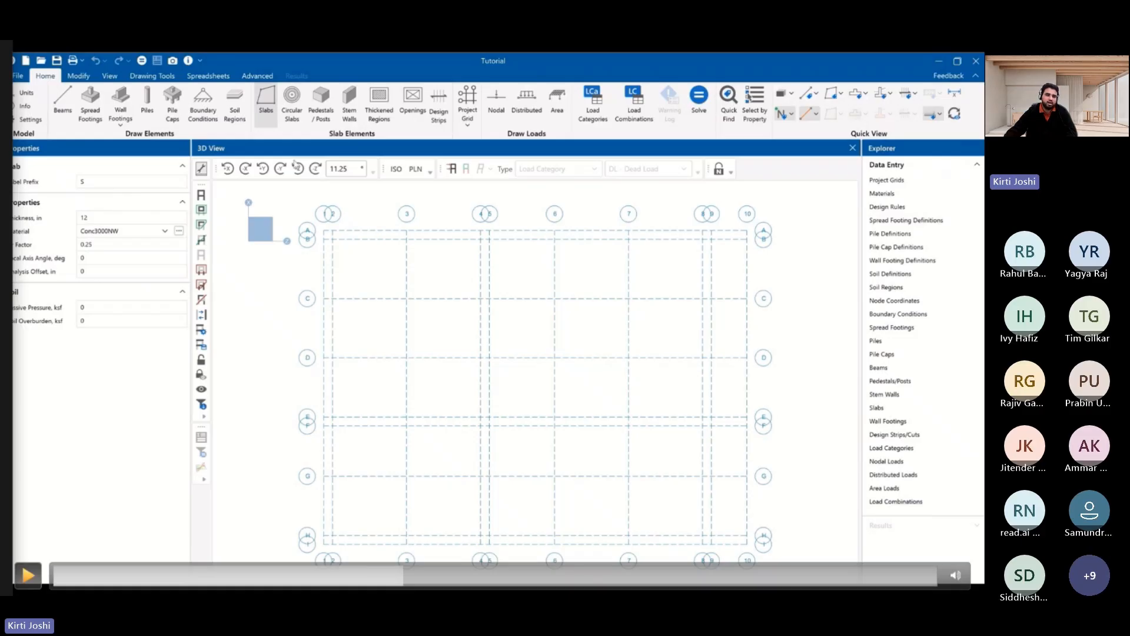
left_click(28, 575)
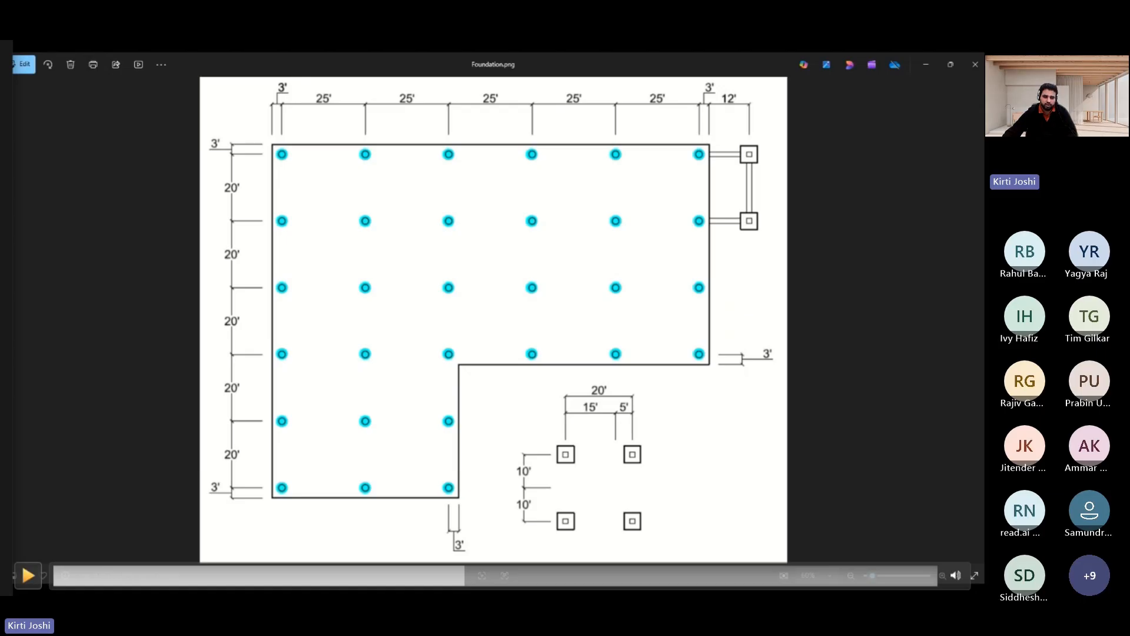
left_click(27, 575)
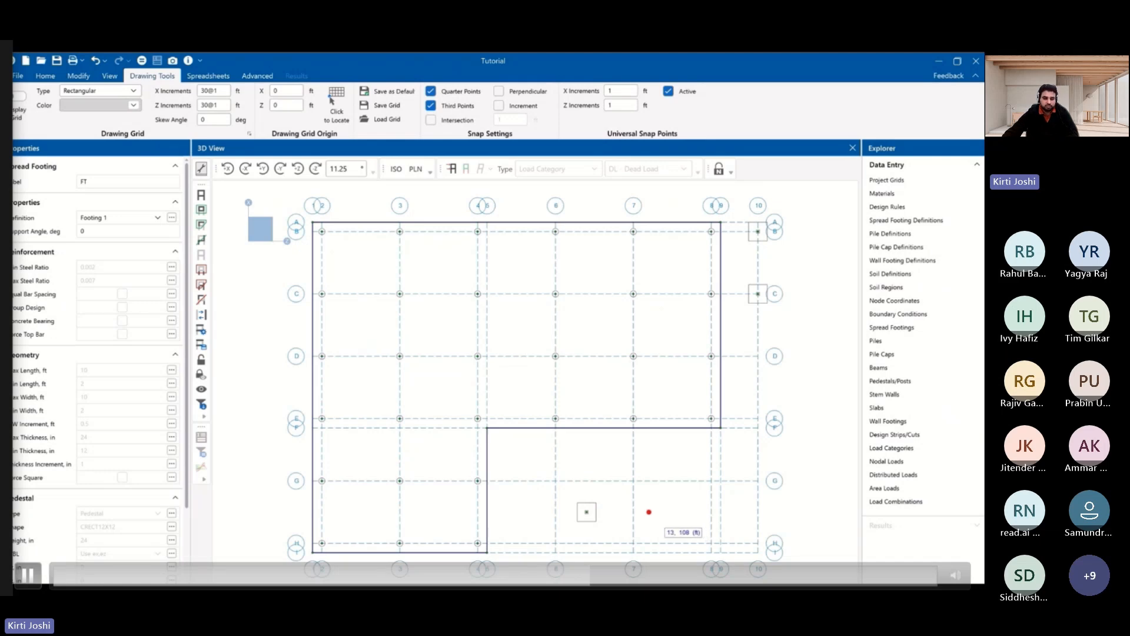
Place two more Footing 1 spread footings, one at (13, 108) ft and one directly below the first footing of the group
left_click(649, 511)
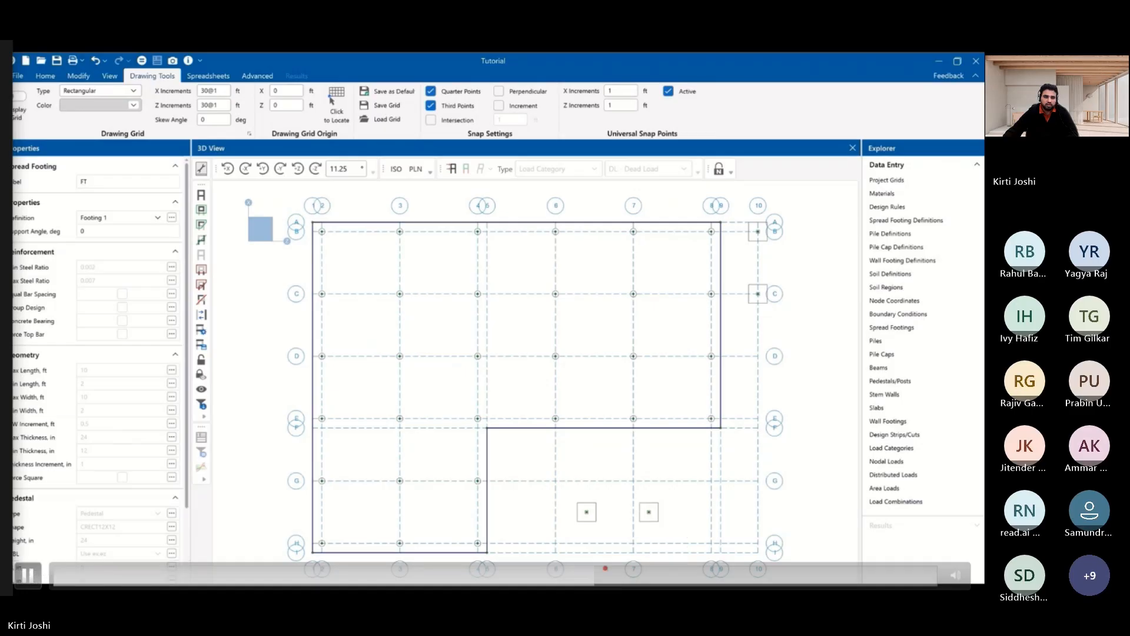
middle_click_drag(583, 574, 573, 457)
left_click(568, 458)
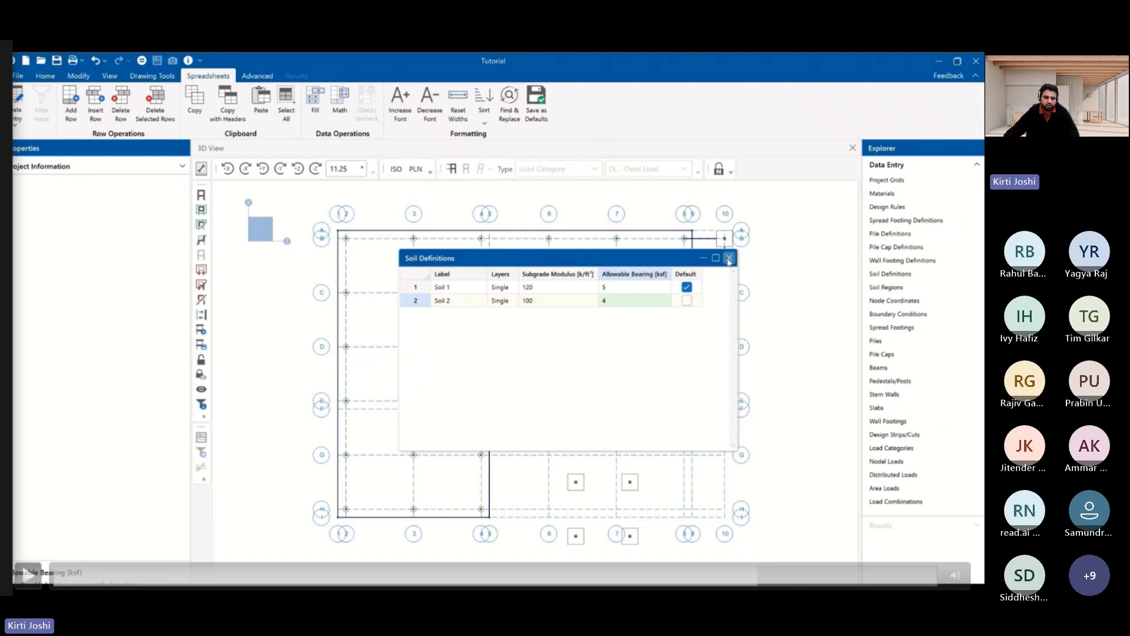
Close the Soil Definitions spreadsheet
left_click(729, 260)
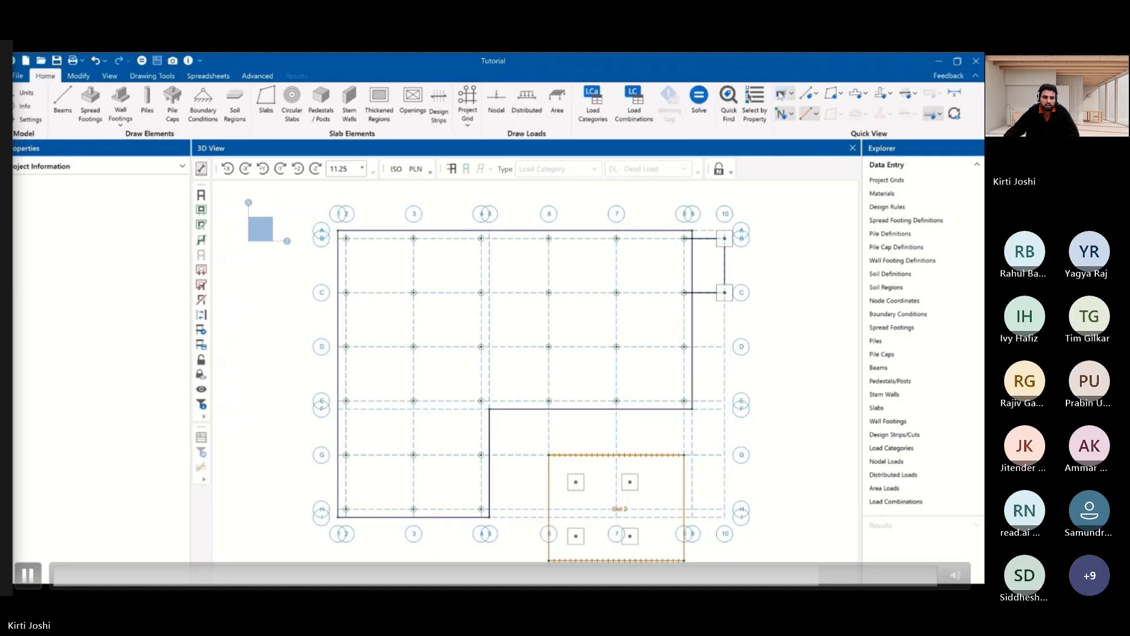
key("space")
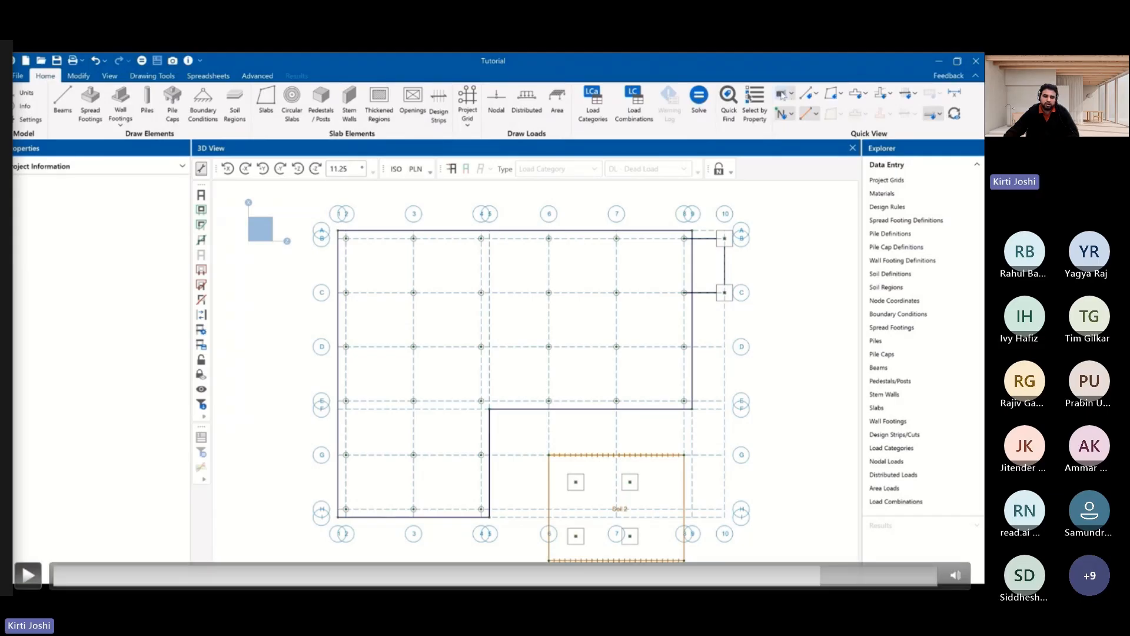
key("space")
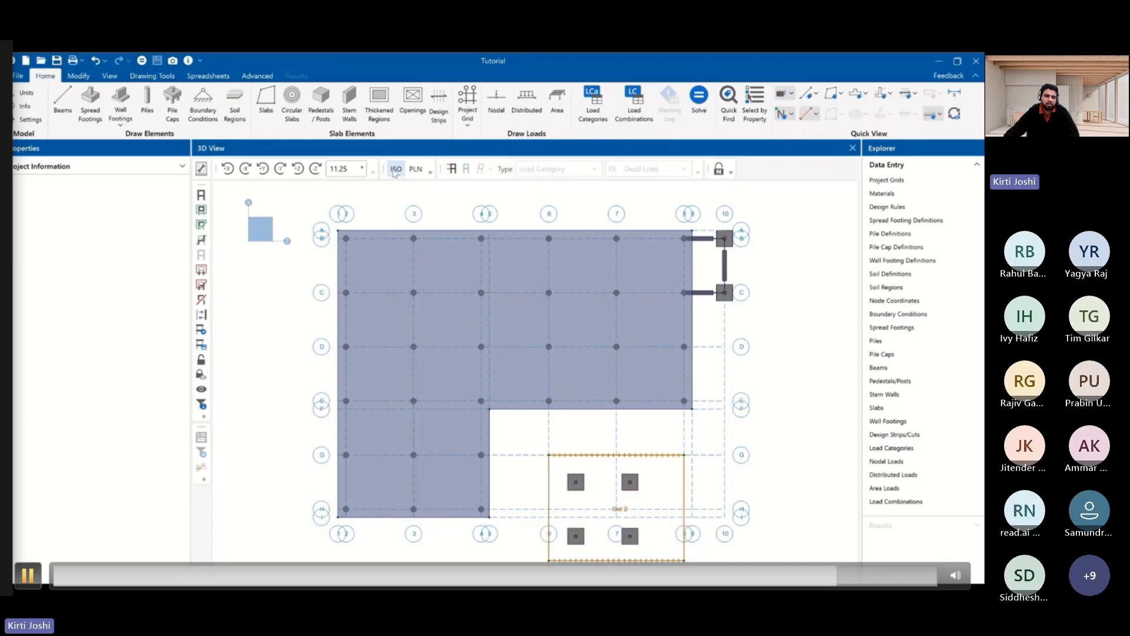
key("space")
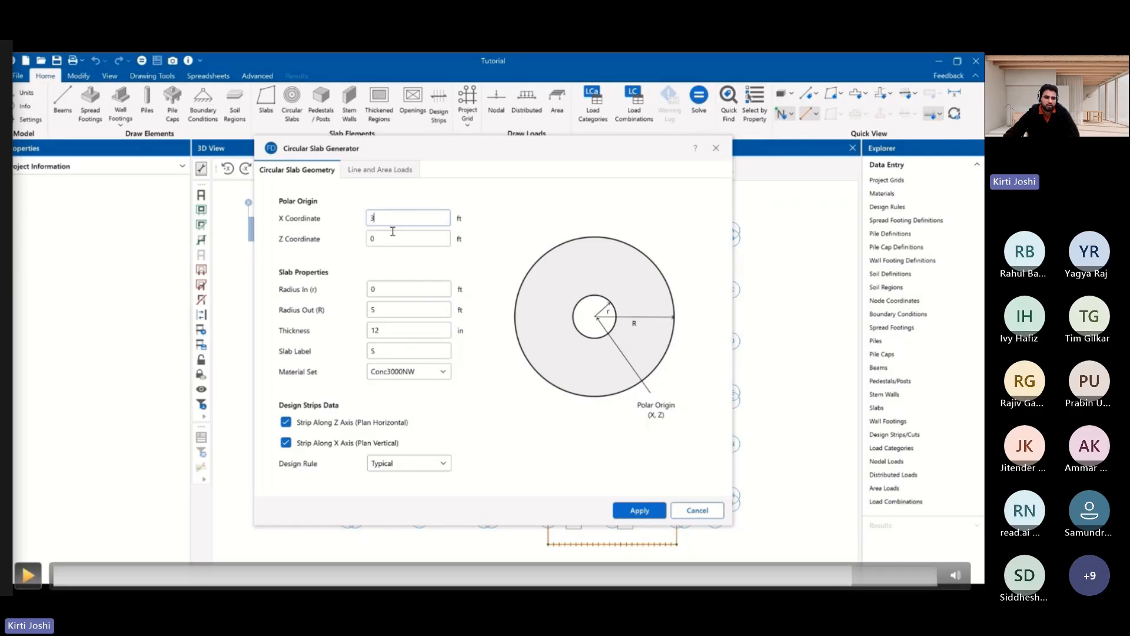
Set the circular slab's polar origin Z coordinate to 138 ft, outer radius to 25 ft and thickness to 24 in
double_click(393, 240)
type("138")
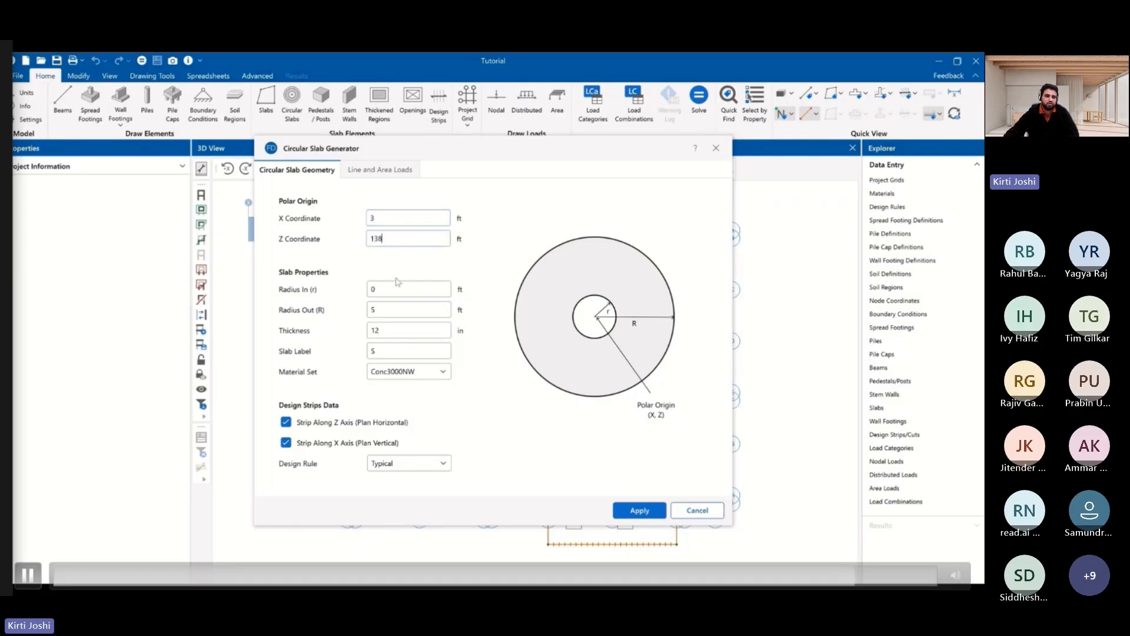
double_click(392, 287)
double_click(391, 309)
type("25")
double_click(382, 330)
type("2")
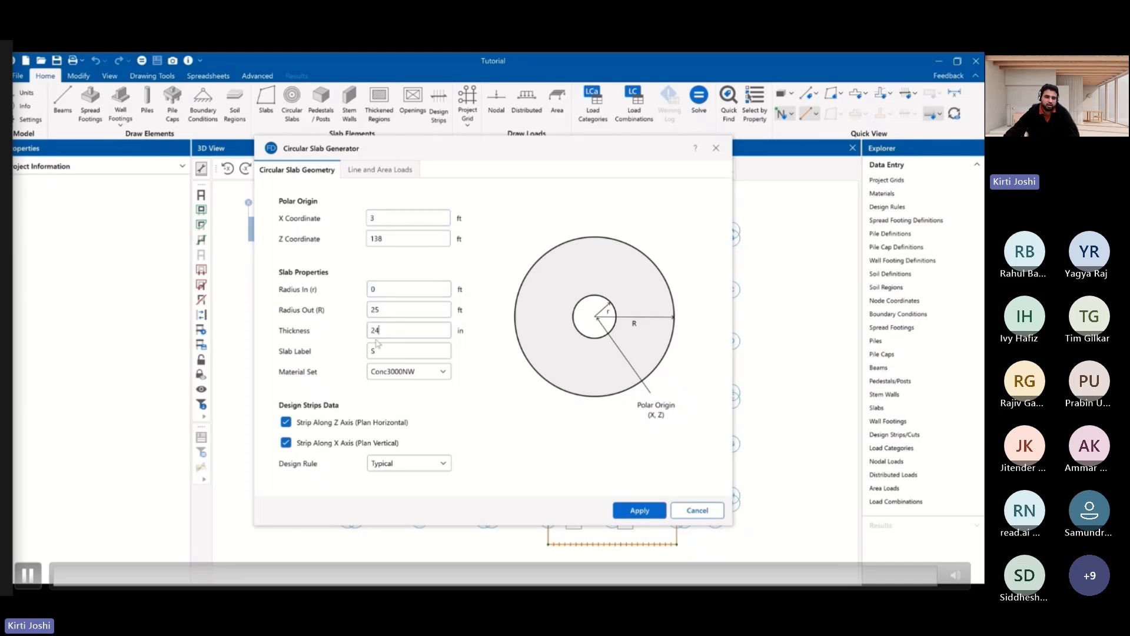
Give the circular slab a dead line load of 8 kips/ft at a radius of 22 ft
left_click(365, 170)
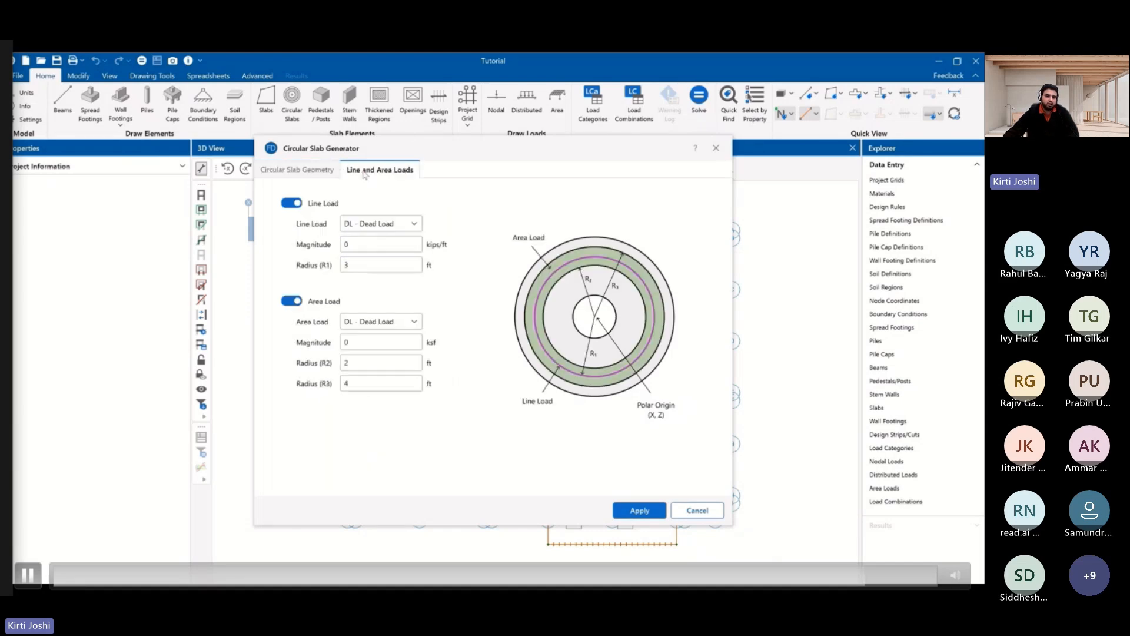
double_click(369, 246)
type("8")
double_click(372, 264)
type("22")
Add a live area load of 0.38 ksf from radius 0 to 22 ft and generate the circular slab
left_click(366, 322)
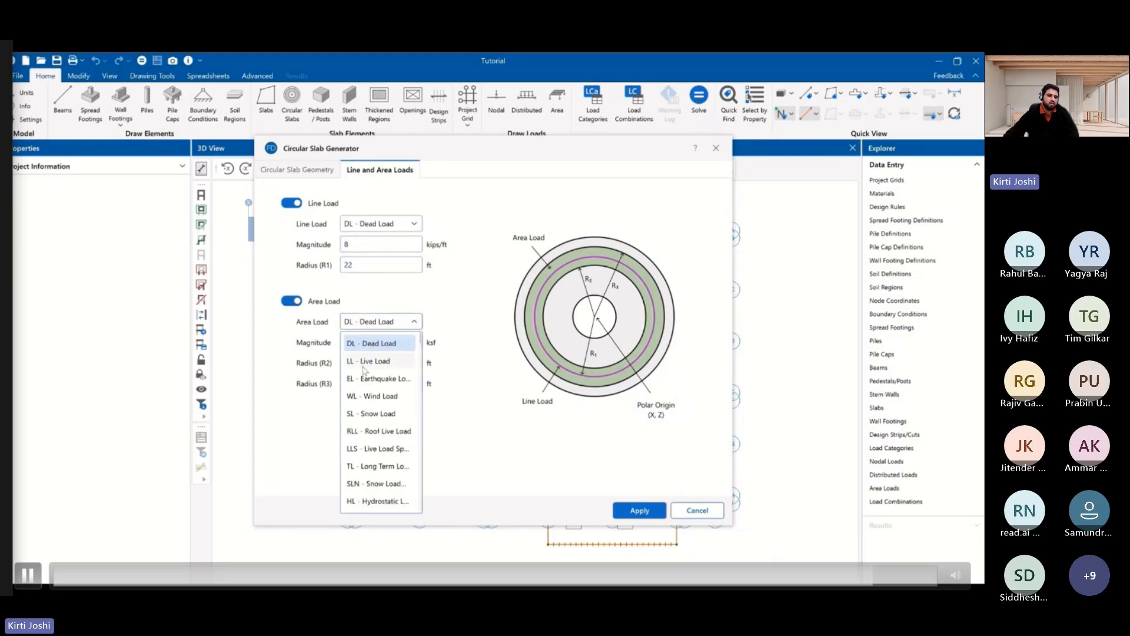
left_click(365, 359)
double_click(357, 343)
type("0.38")
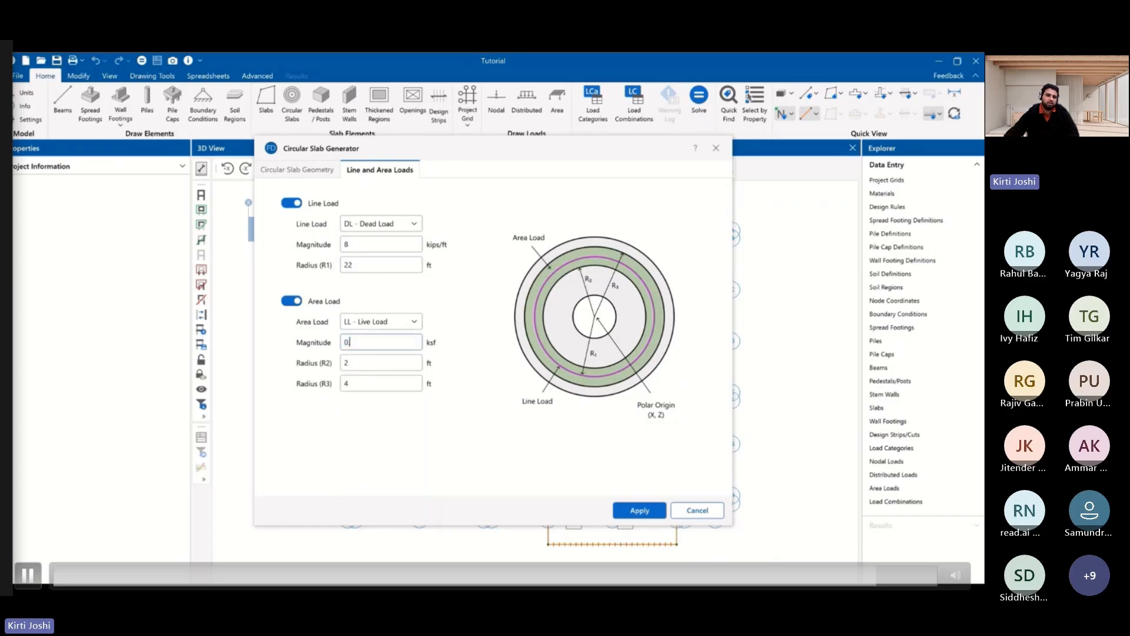
double_click(359, 361)
type("0")
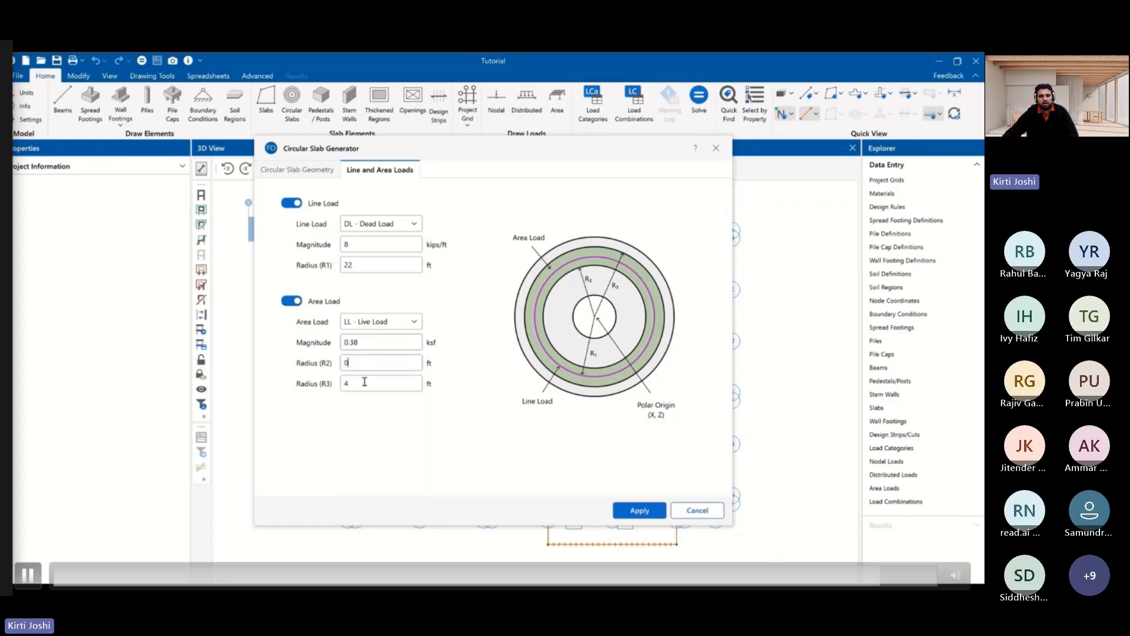
double_click(361, 382)
type("22")
left_click(626, 511)
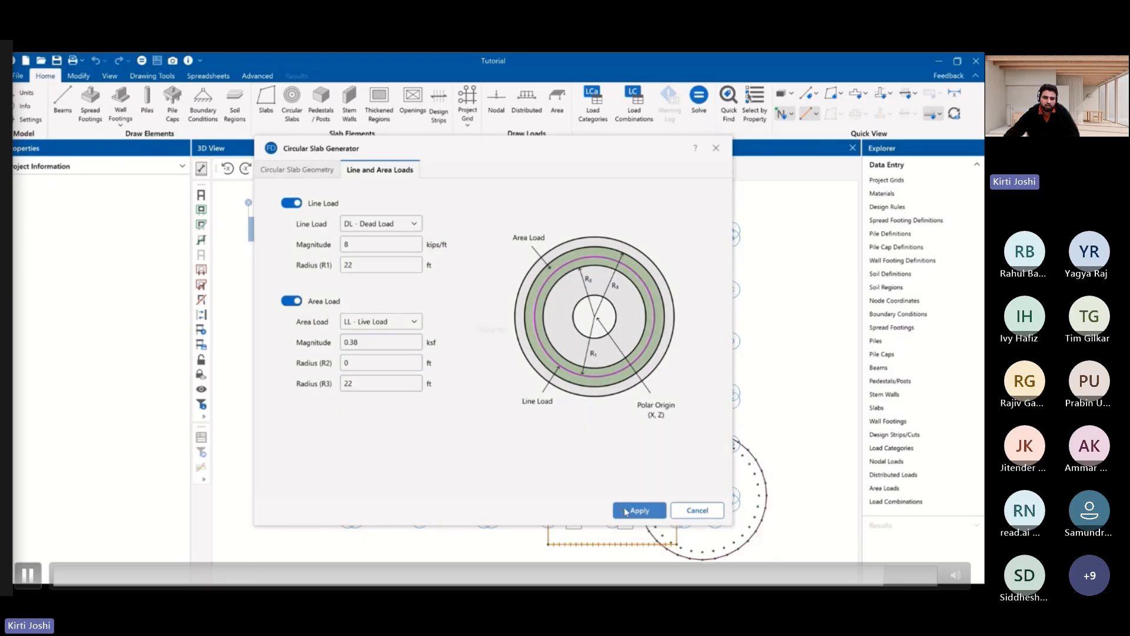
Relocate the Soil 2 region's upper-right corner node to Z 165 ft and X 40 ft
scroll(707, 546, "up", 2)
scroll(677, 506, "up", 3)
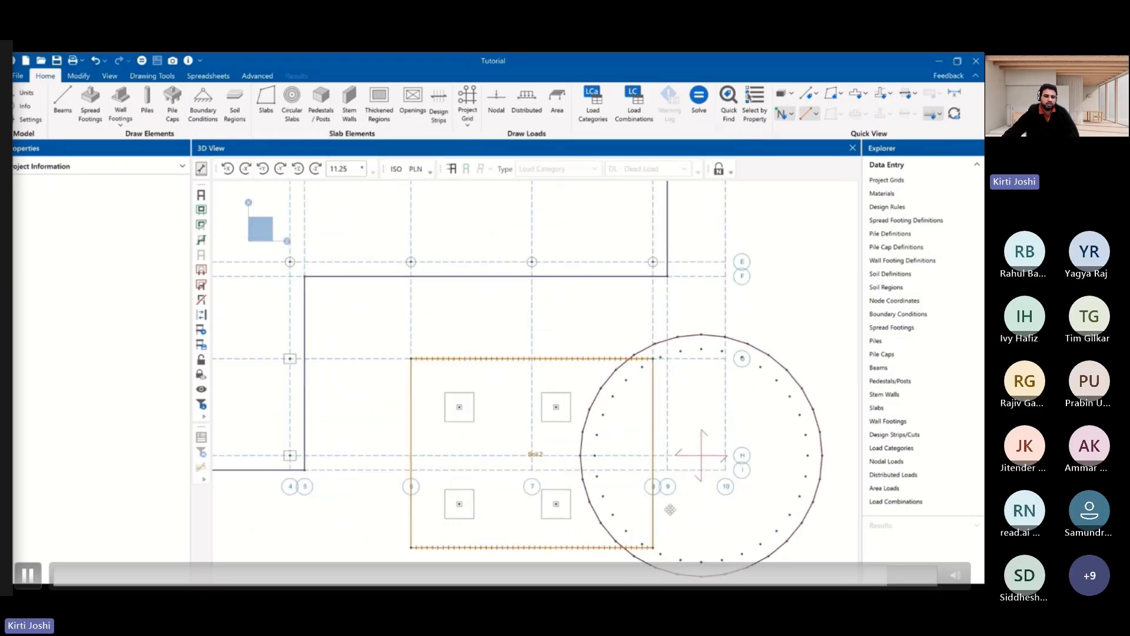
scroll(500, 304, "up", 2)
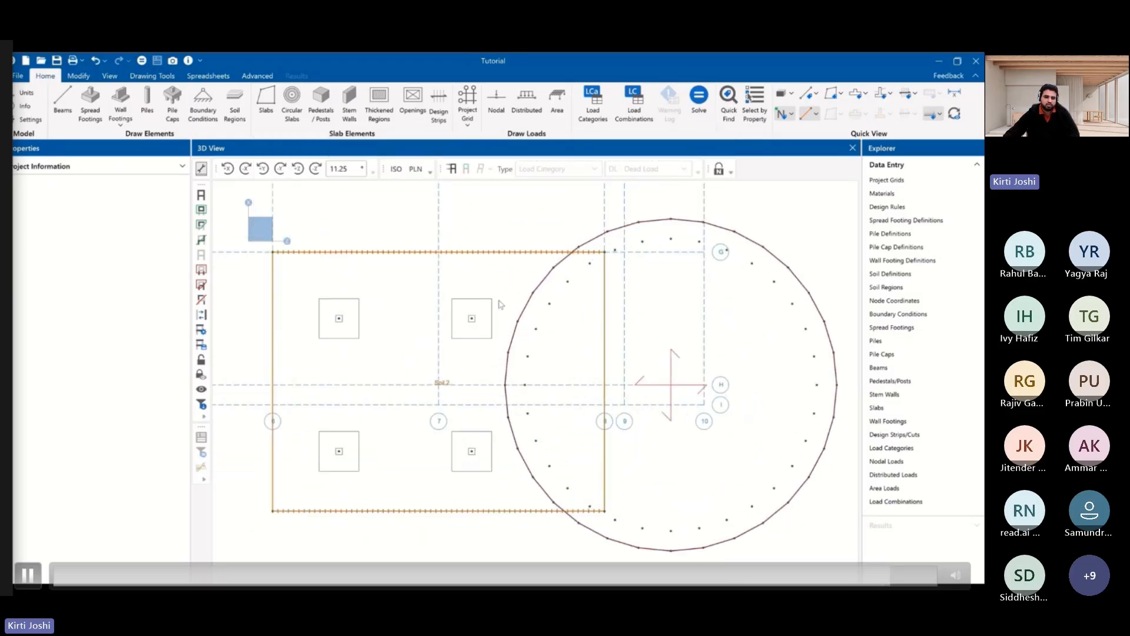
left_click(605, 253)
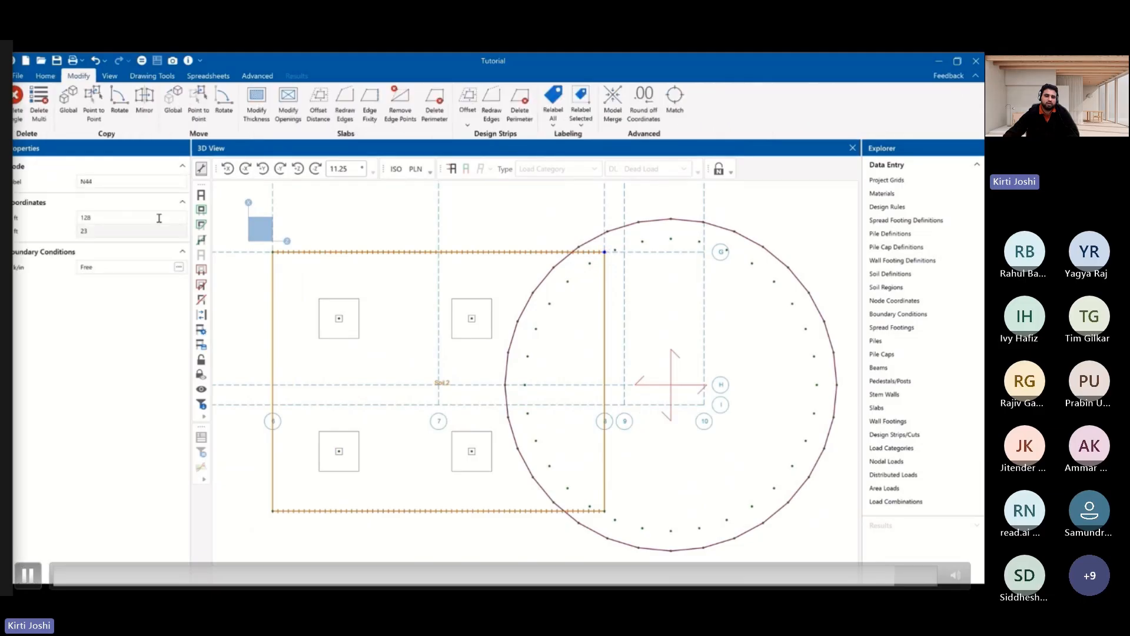
double_click(107, 218)
type("165")
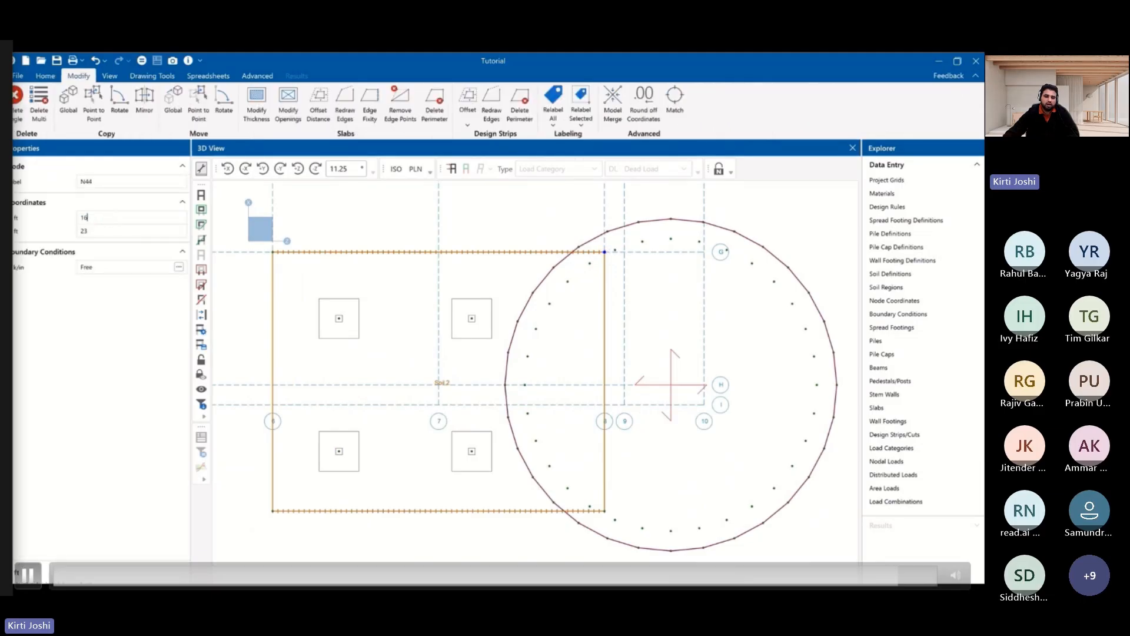
left_click(97, 231)
double_click(98, 231)
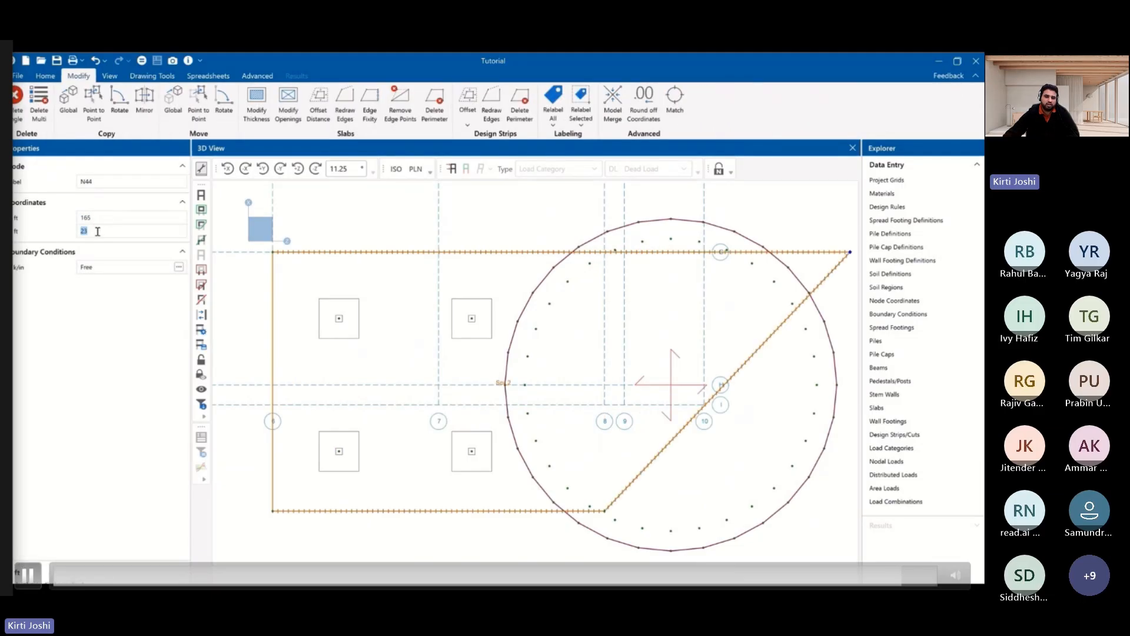
type("40")
Relocate the Soil 2 region's lower-right corner node to Z 165 ft and X -35 ft
left_click(609, 509)
left_click(606, 511)
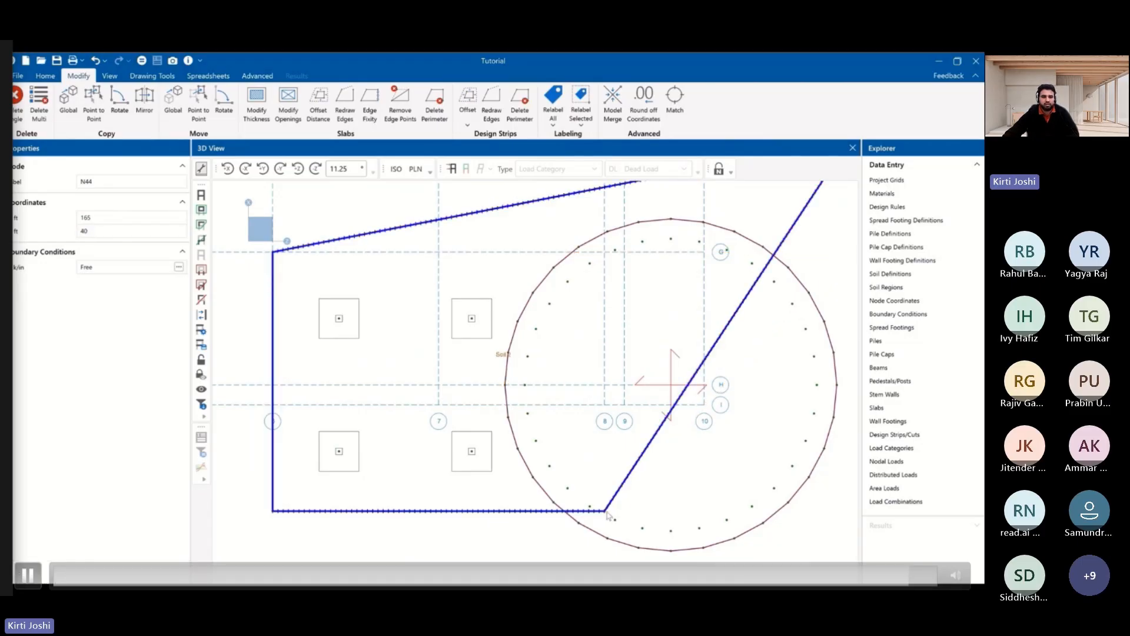
left_click(606, 513)
left_click(607, 514)
double_click(101, 218)
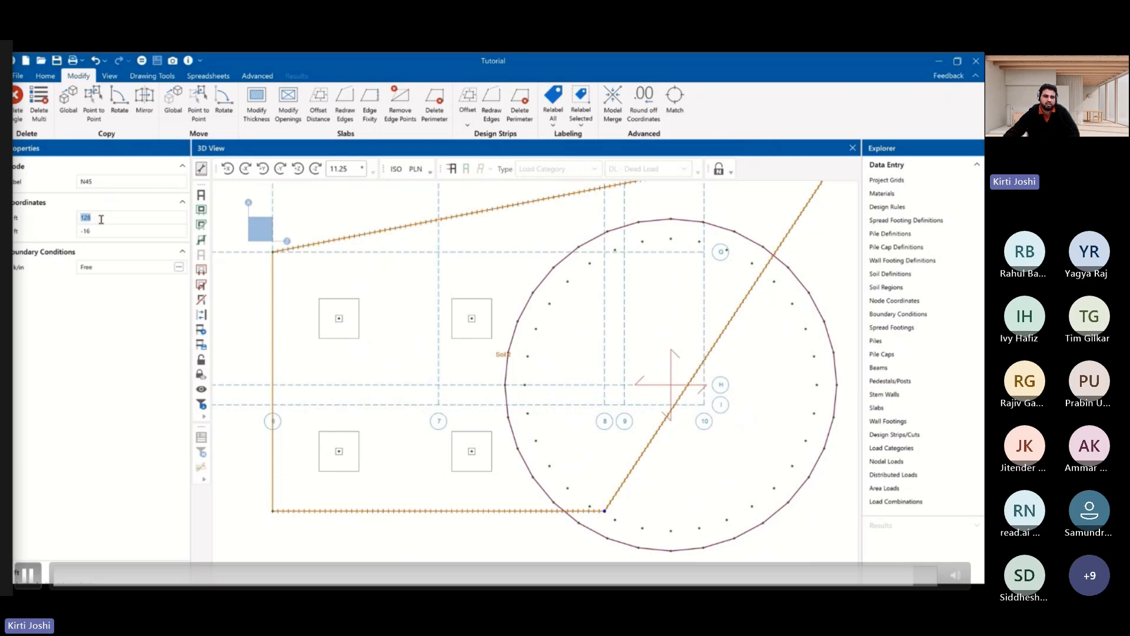
type("165")
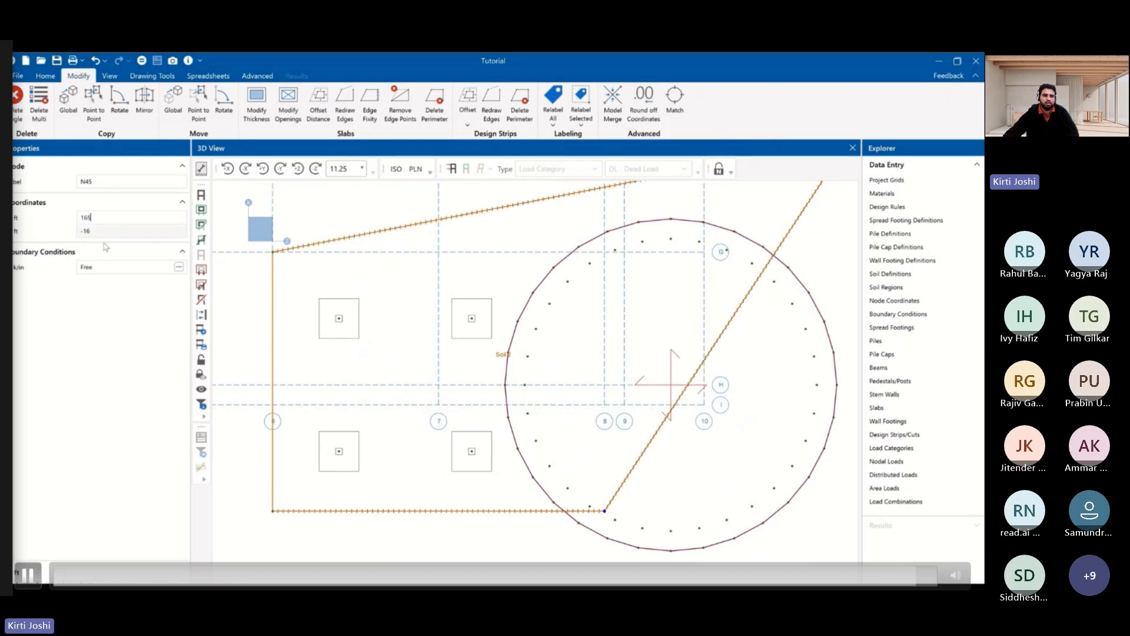
double_click(106, 231)
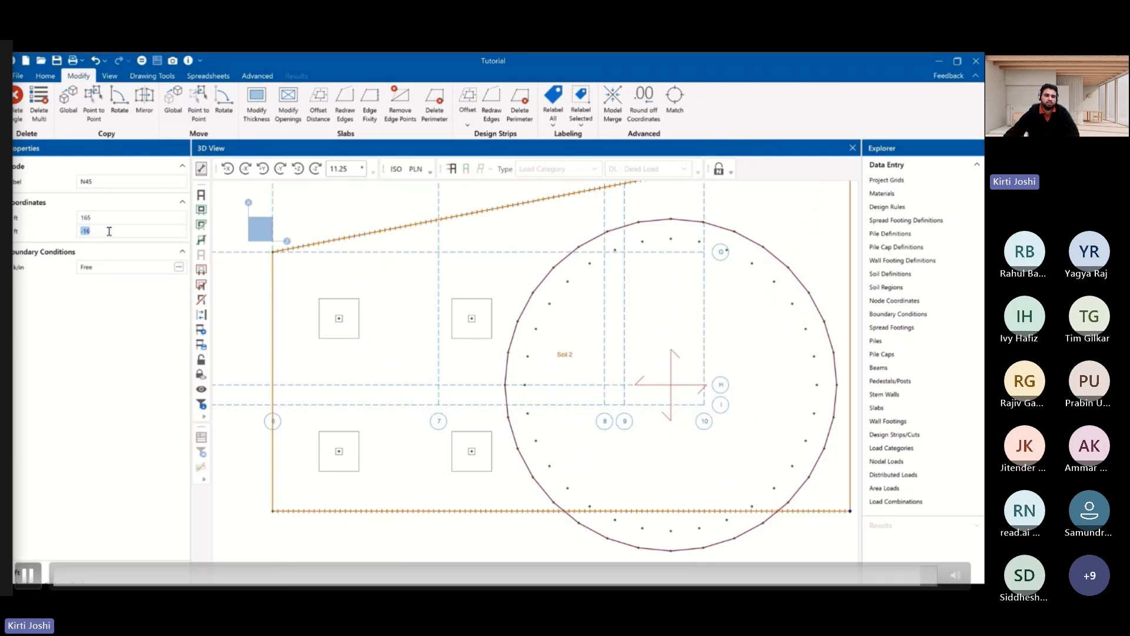
type("-35")
key("Return")
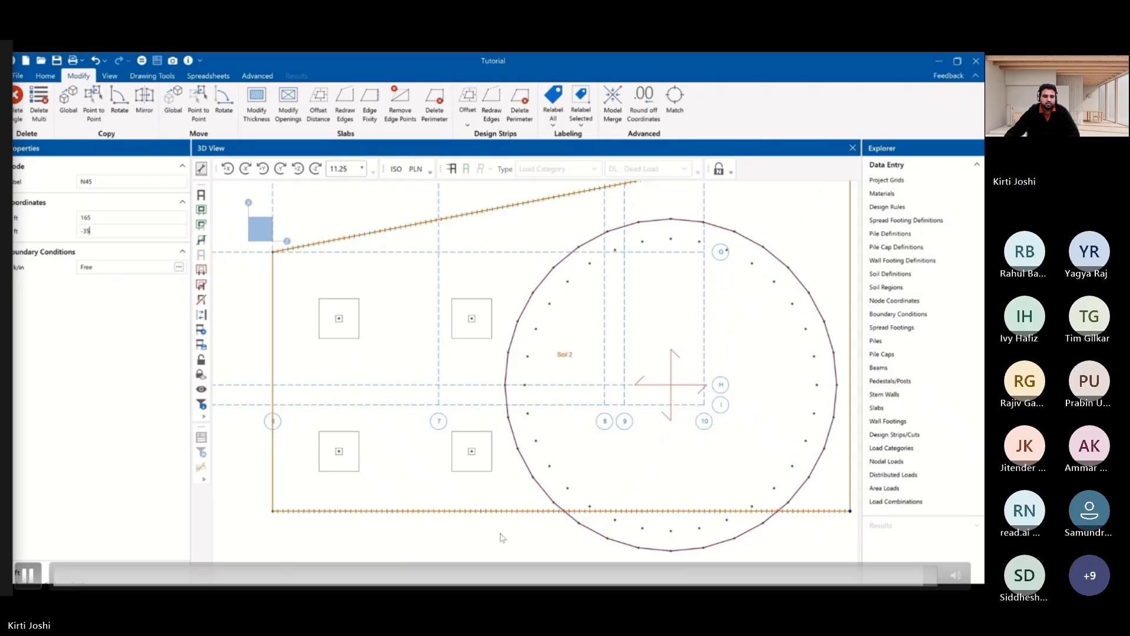
Display the whole foundation model as rendered elements in an isometric view
middle_click(530, 342)
middle_click(530, 342)
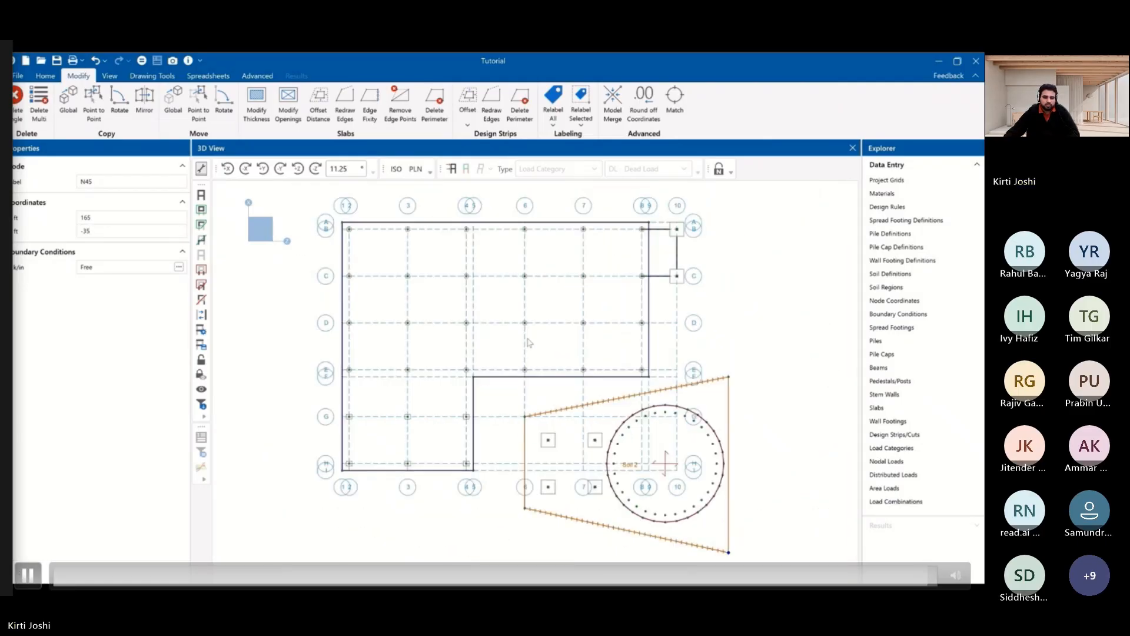
left_click(45, 75)
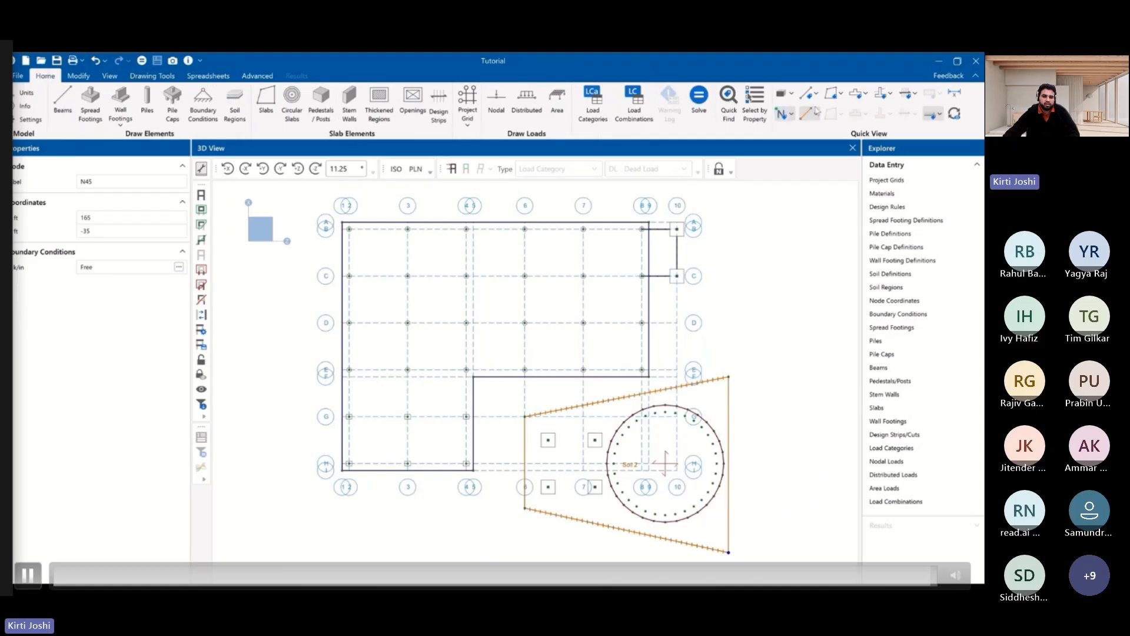
left_click(781, 94)
left_click(780, 94)
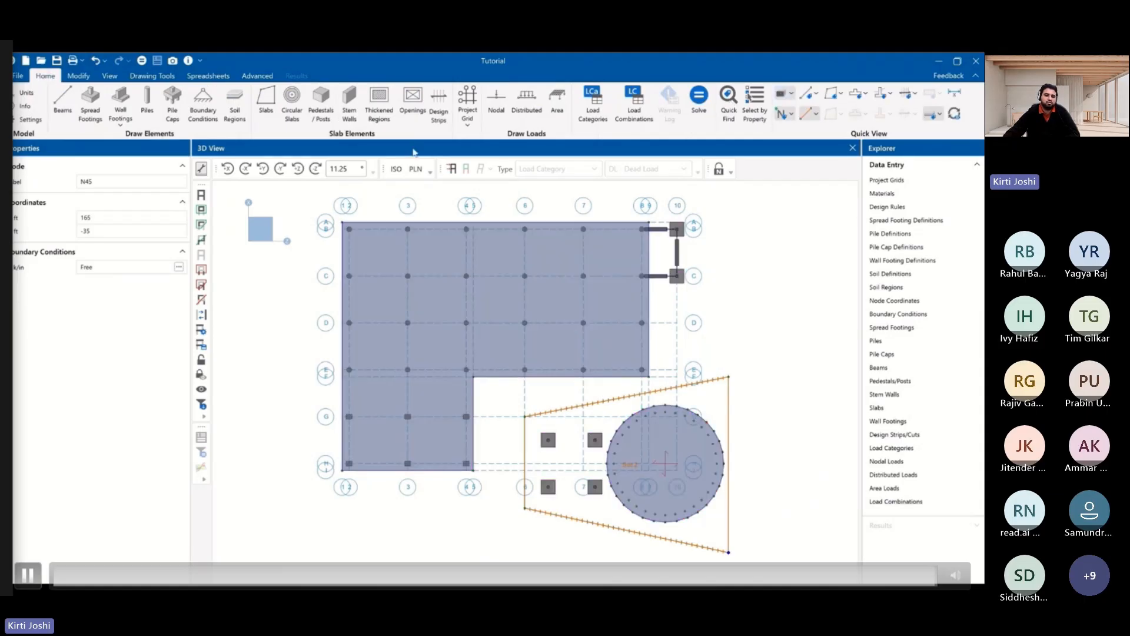
left_click(396, 169)
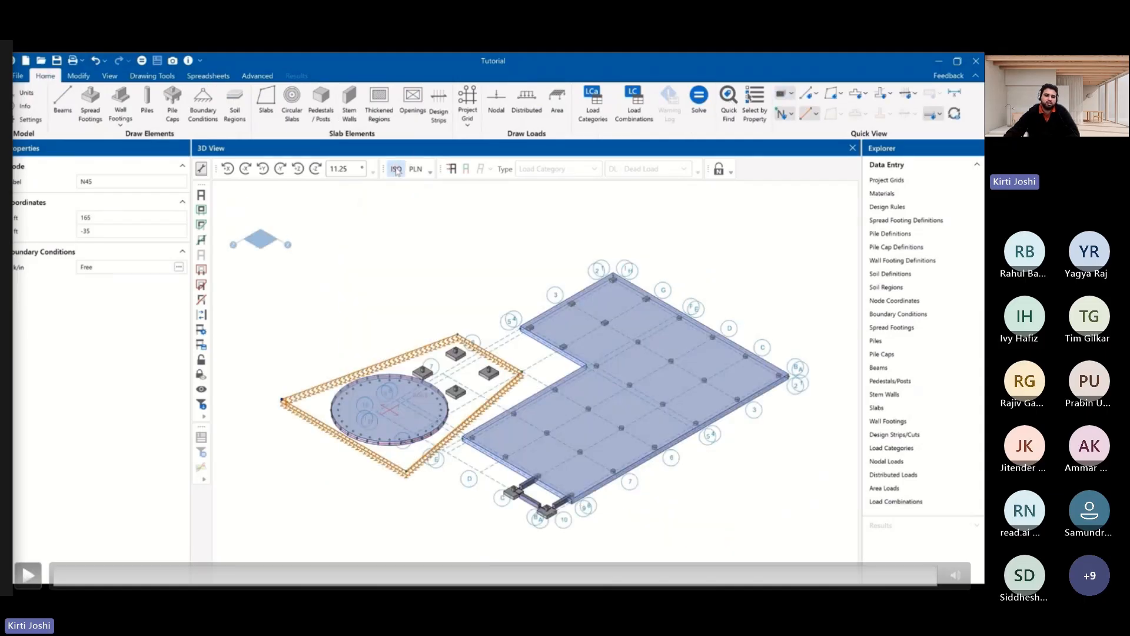
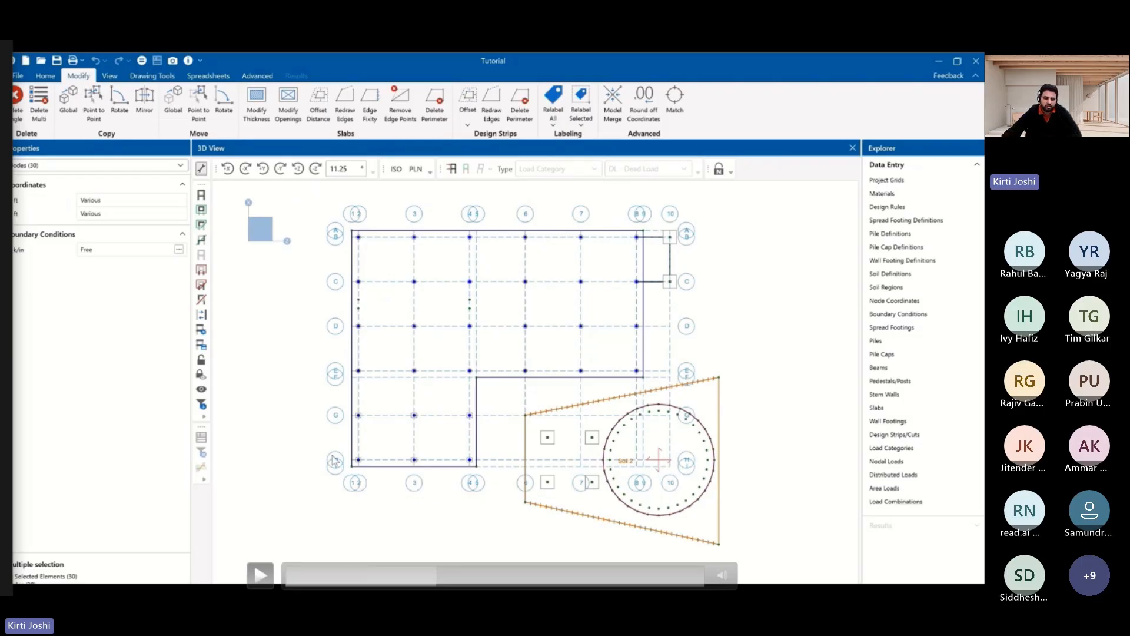
left_click(28, 576)
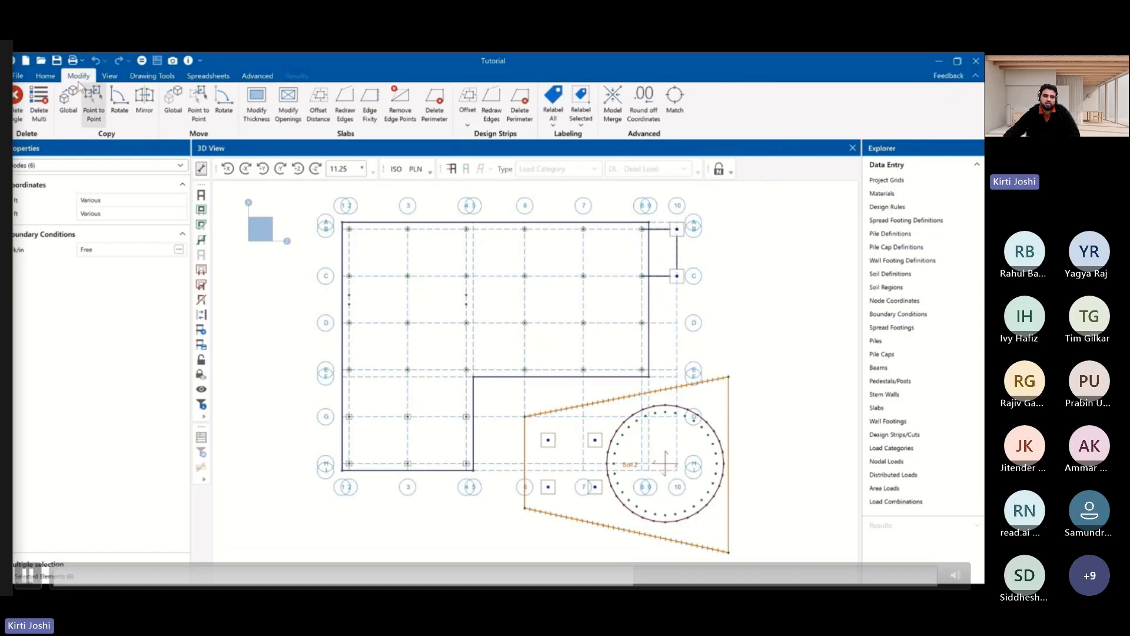
Apply a 15 k dead nodal load in direction Y to the selected spread footing nodes and switch the load category to LL - Live Load
left_click(49, 77)
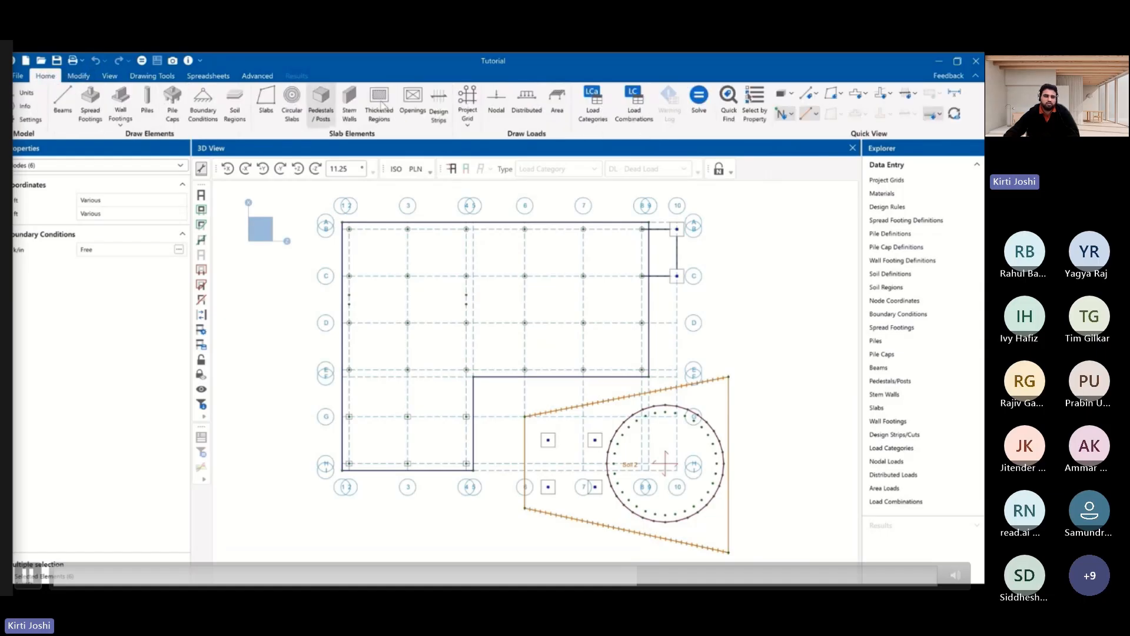
left_click(497, 102)
left_click(119, 207)
type("15")
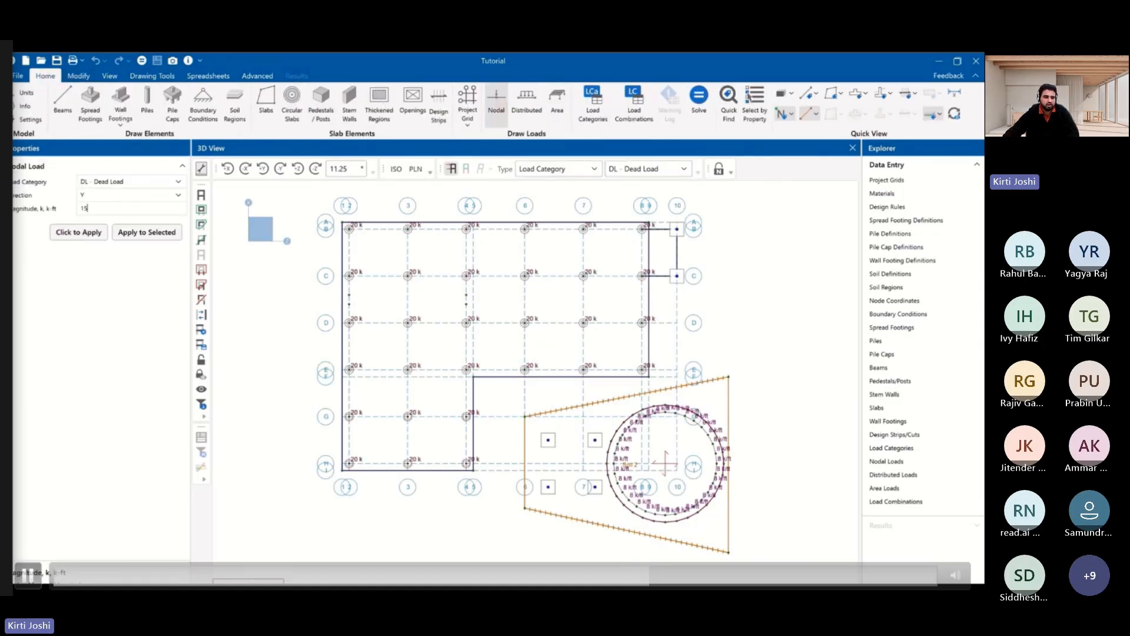
left_click(134, 234)
left_click(94, 183)
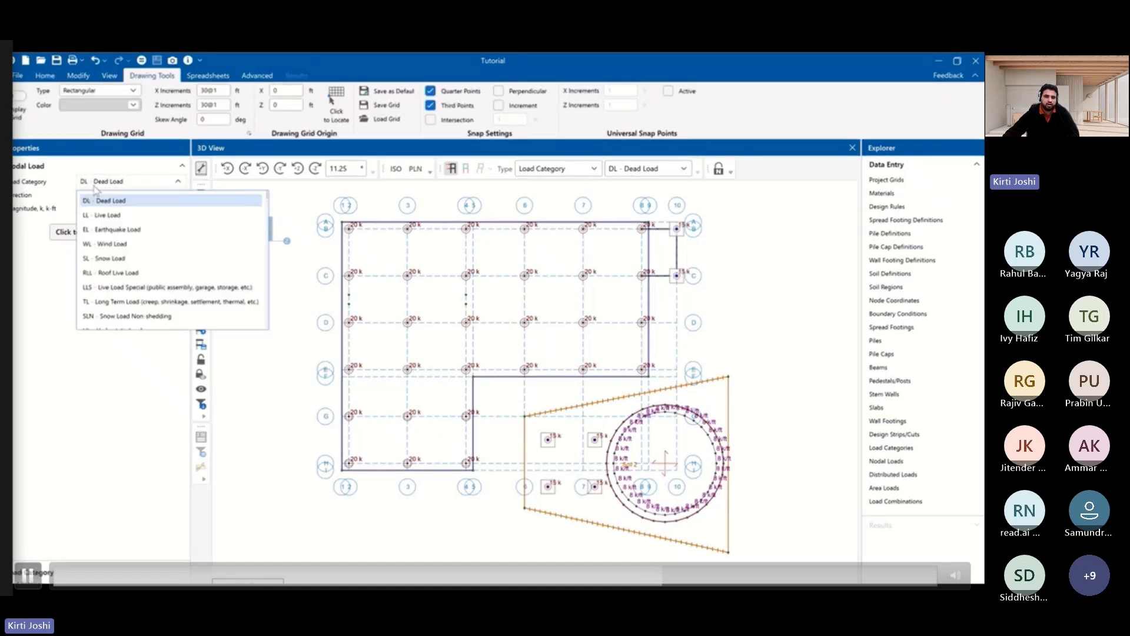
left_click(108, 215)
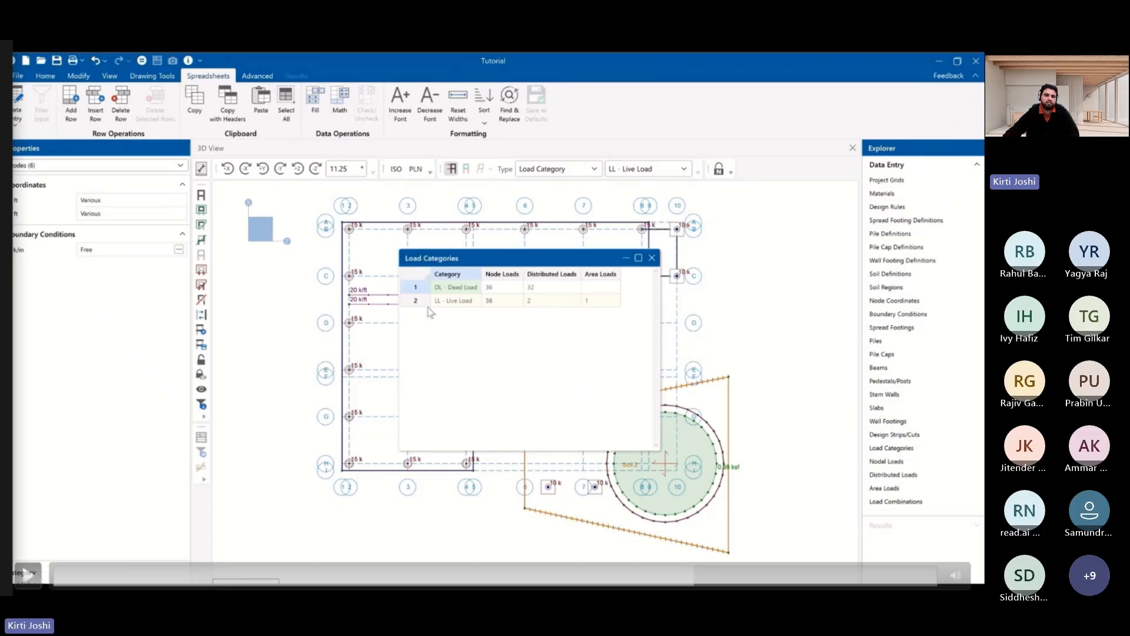
key("space")
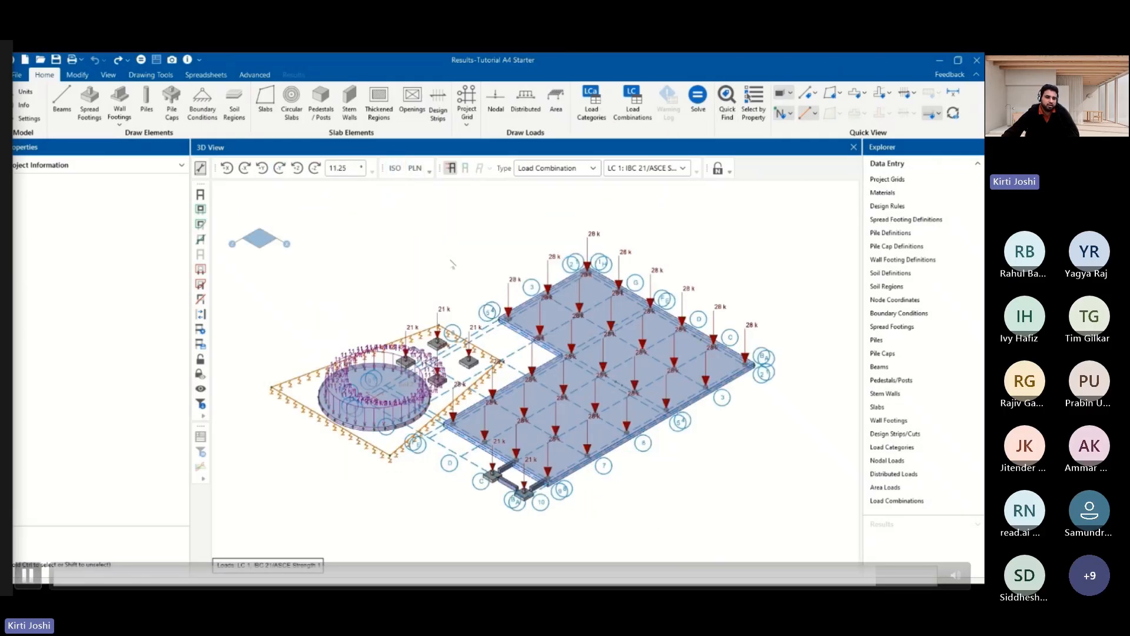
left_click(27, 575)
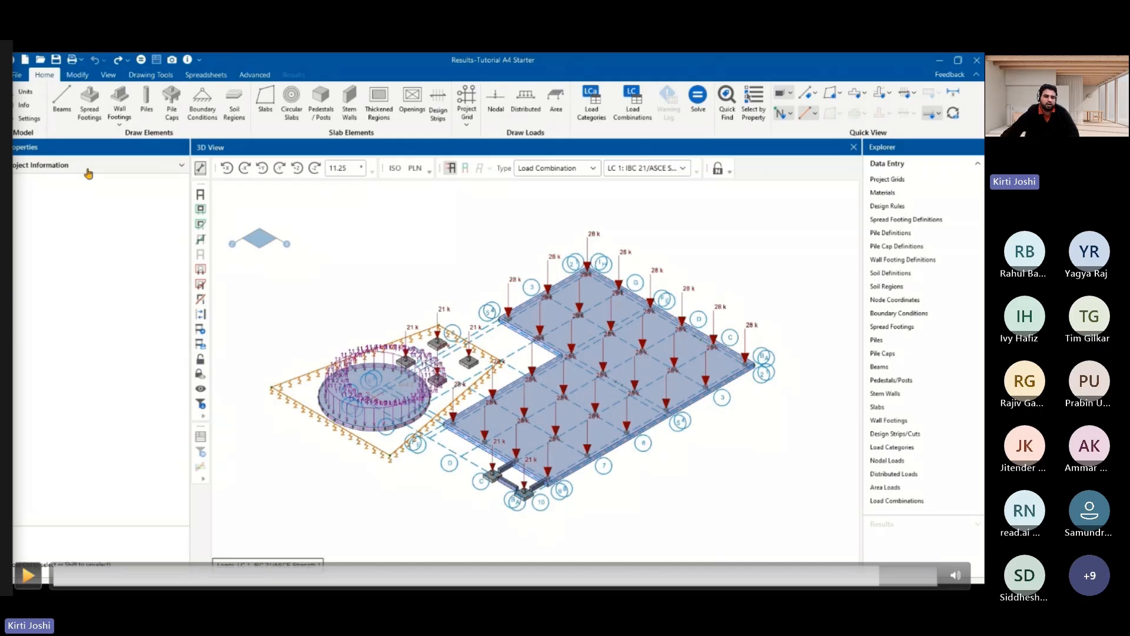
left_click(88, 173)
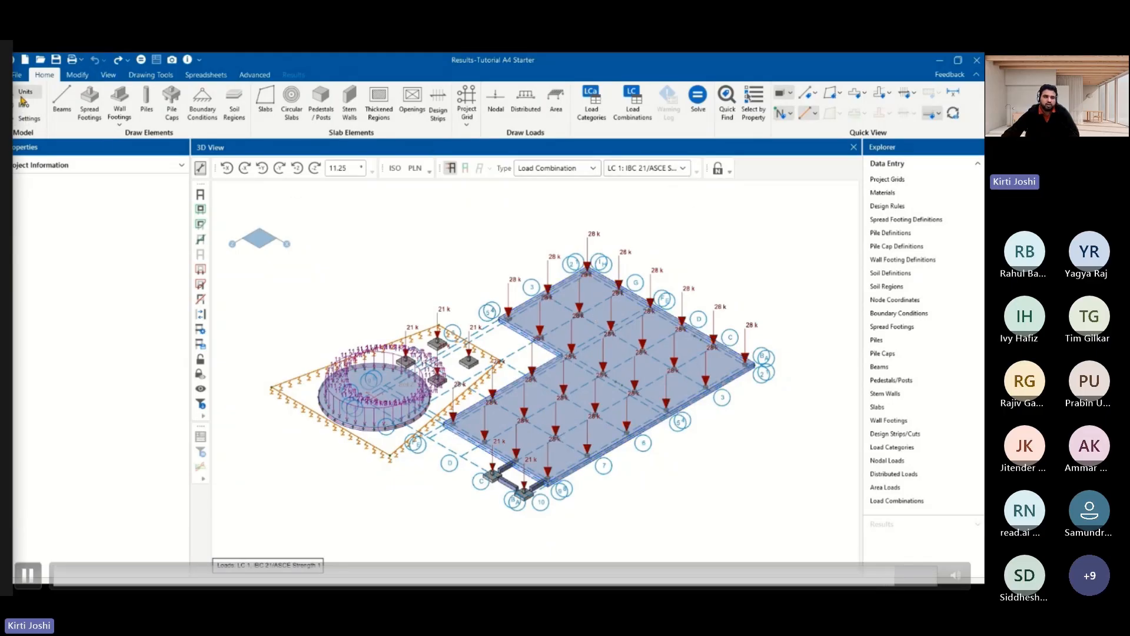
left_click(27, 575)
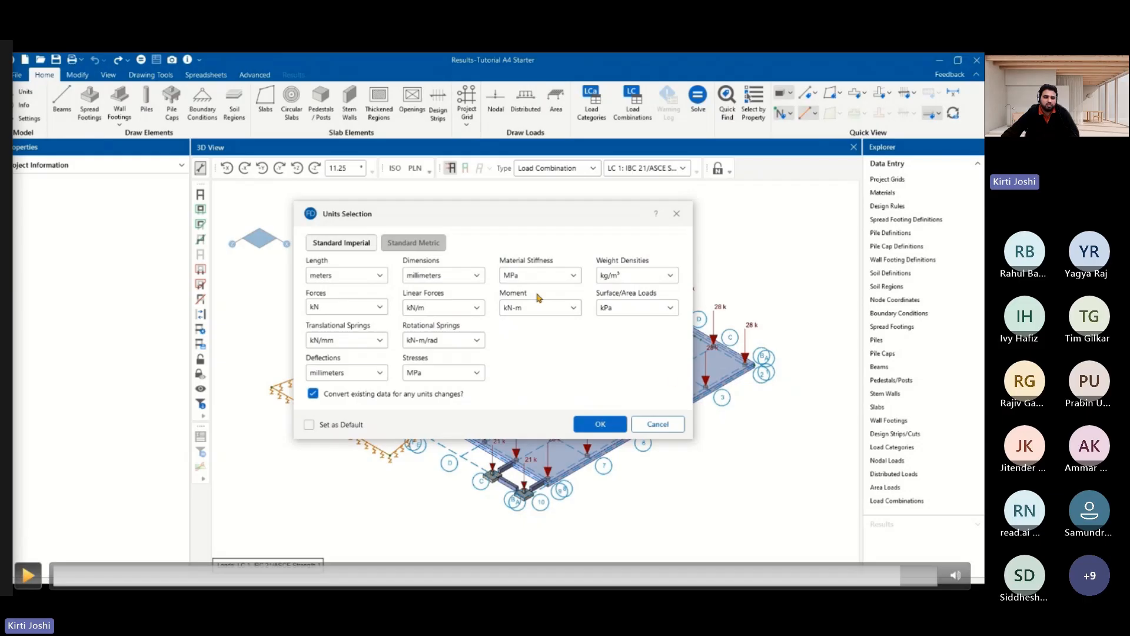
Apply the standard metric units to the model, and switch it back to the standard imperial units
left_click(600, 423)
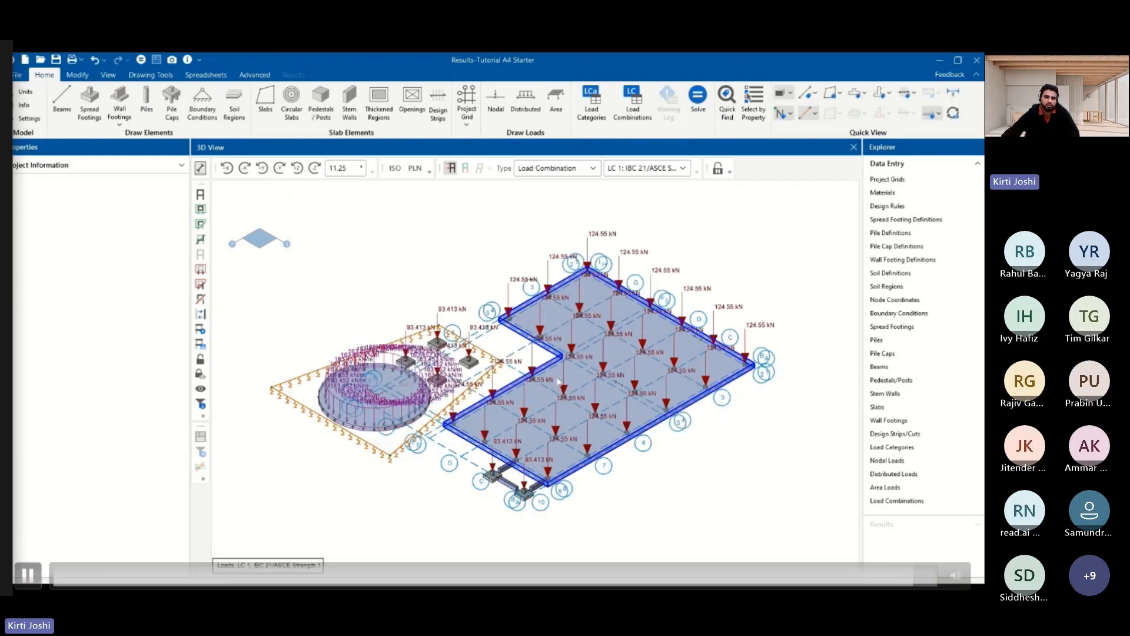
left_click(34, 94)
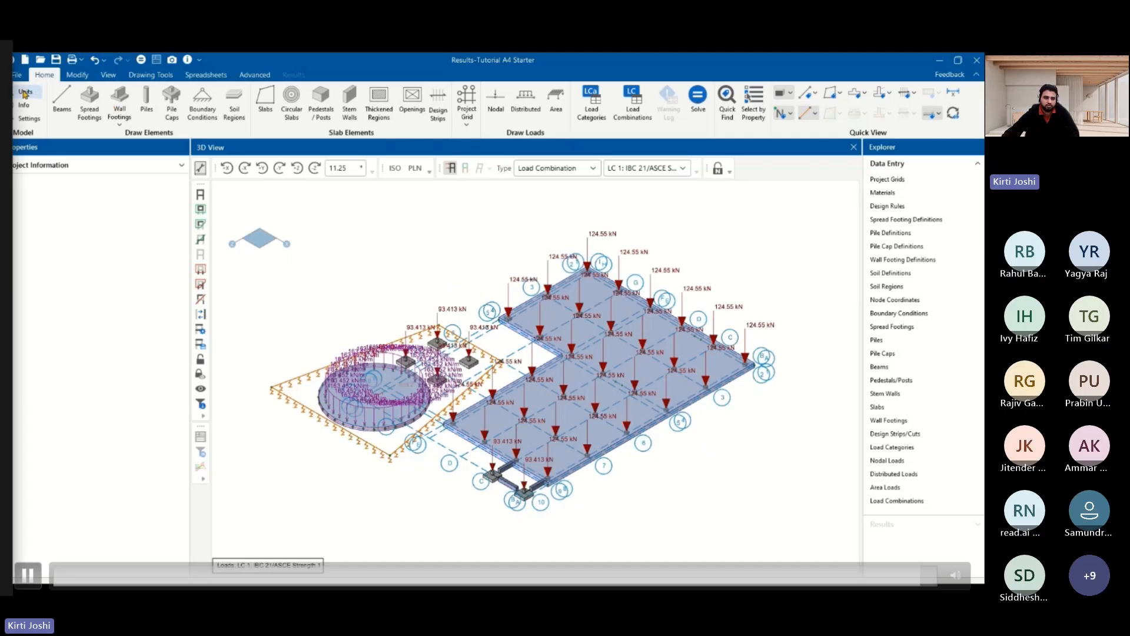
left_click(341, 243)
left_click(600, 424)
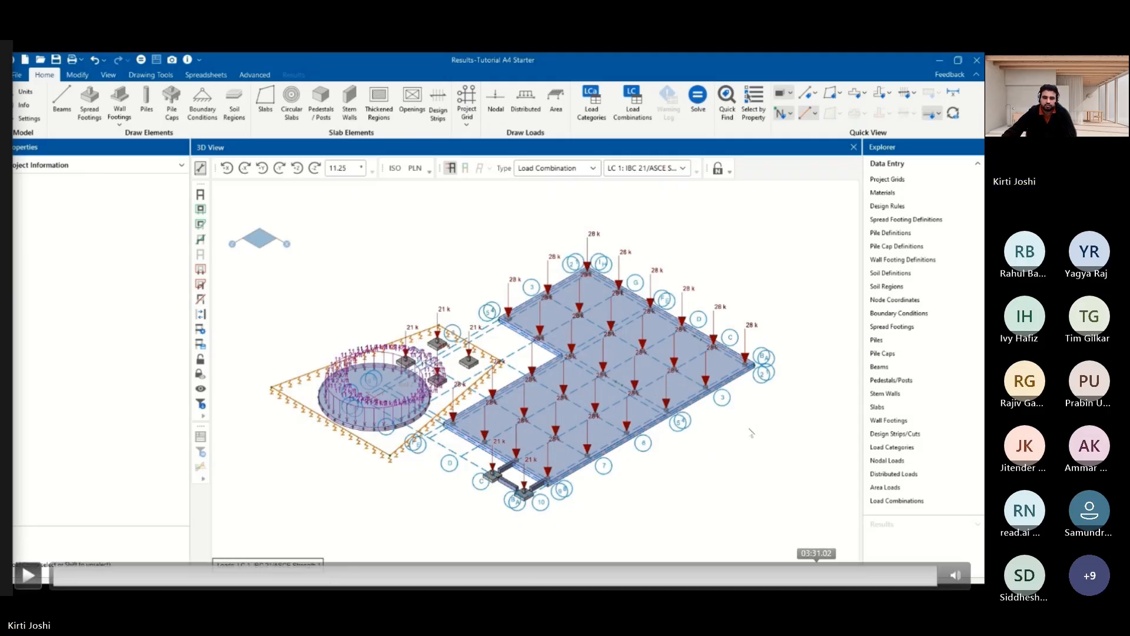
left_click(817, 575)
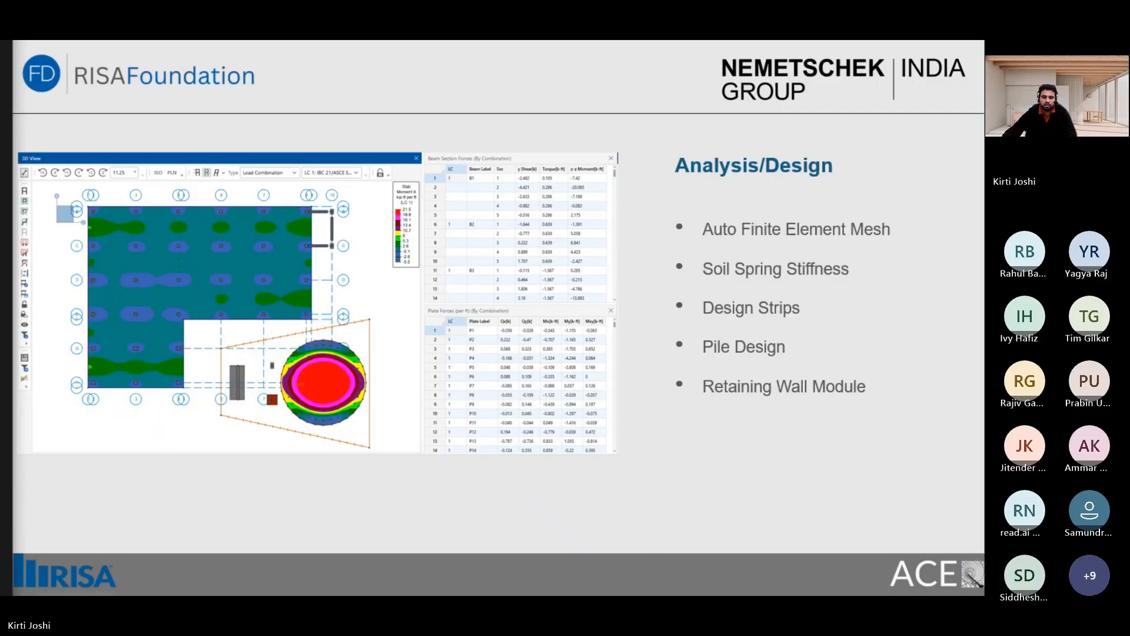
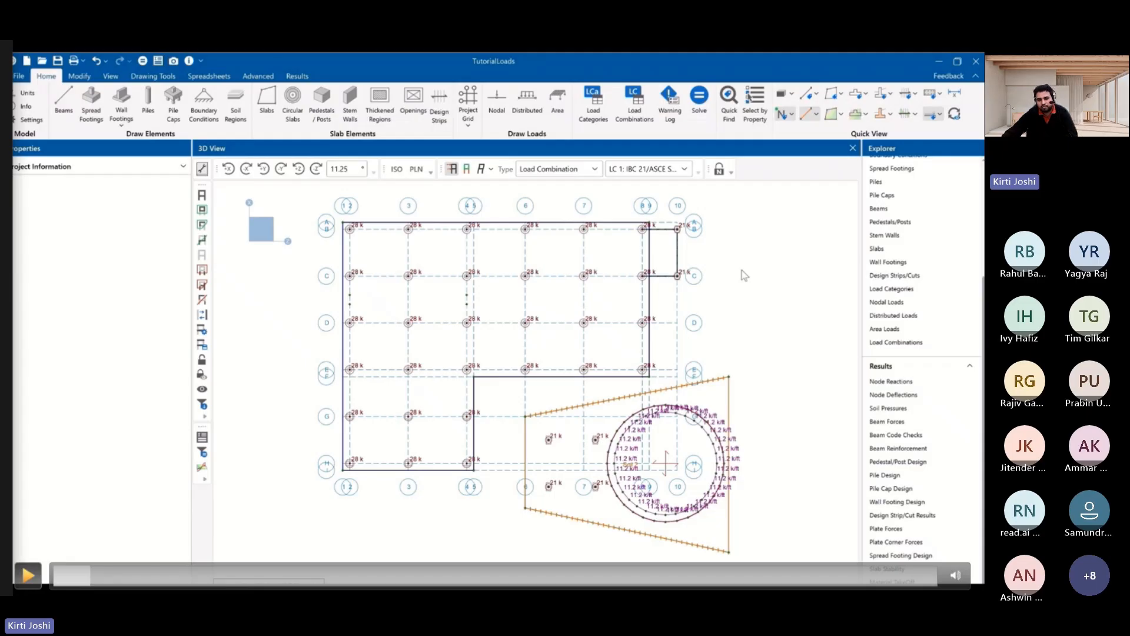
left_click(28, 575)
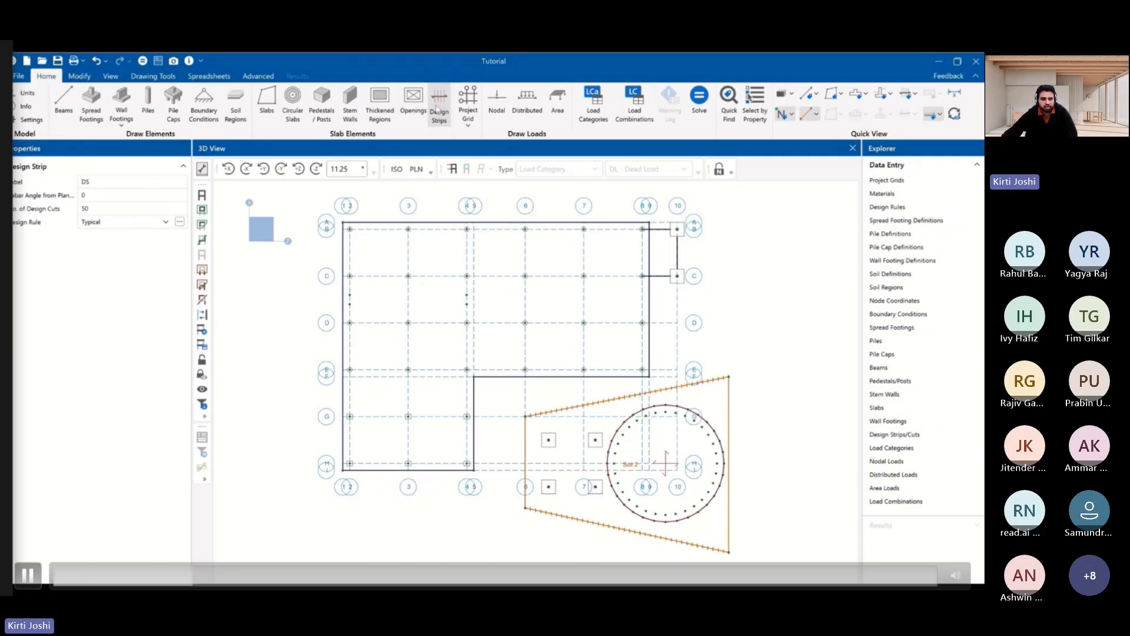
Label the new design strip DS1 and return to the model view to place it on the slab
left_click(126, 179)
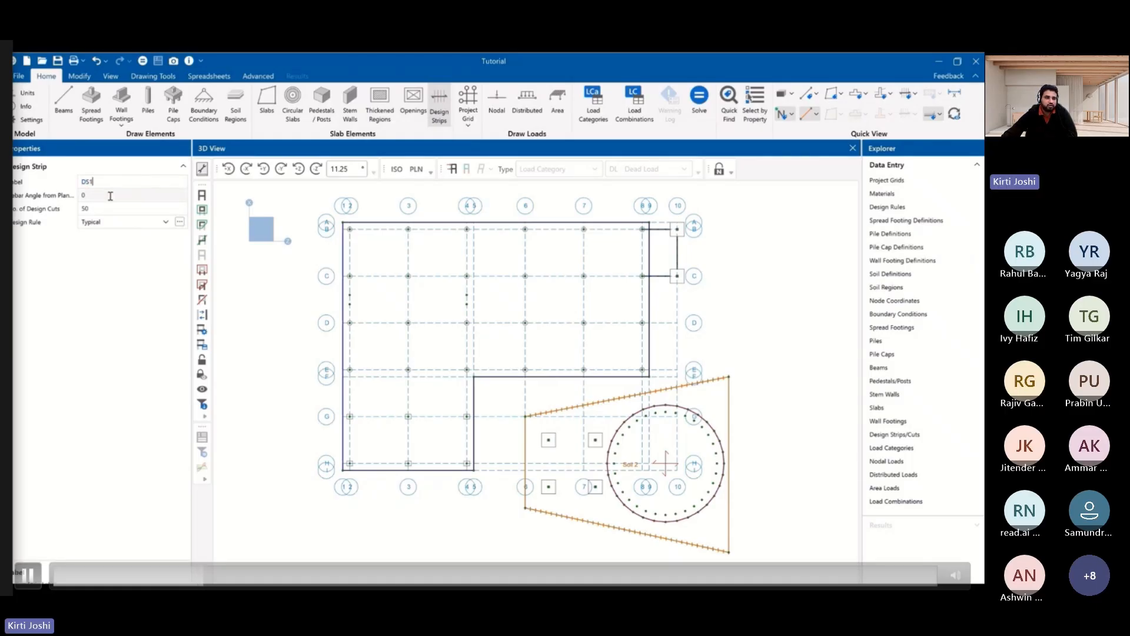
left_click(536, 189)
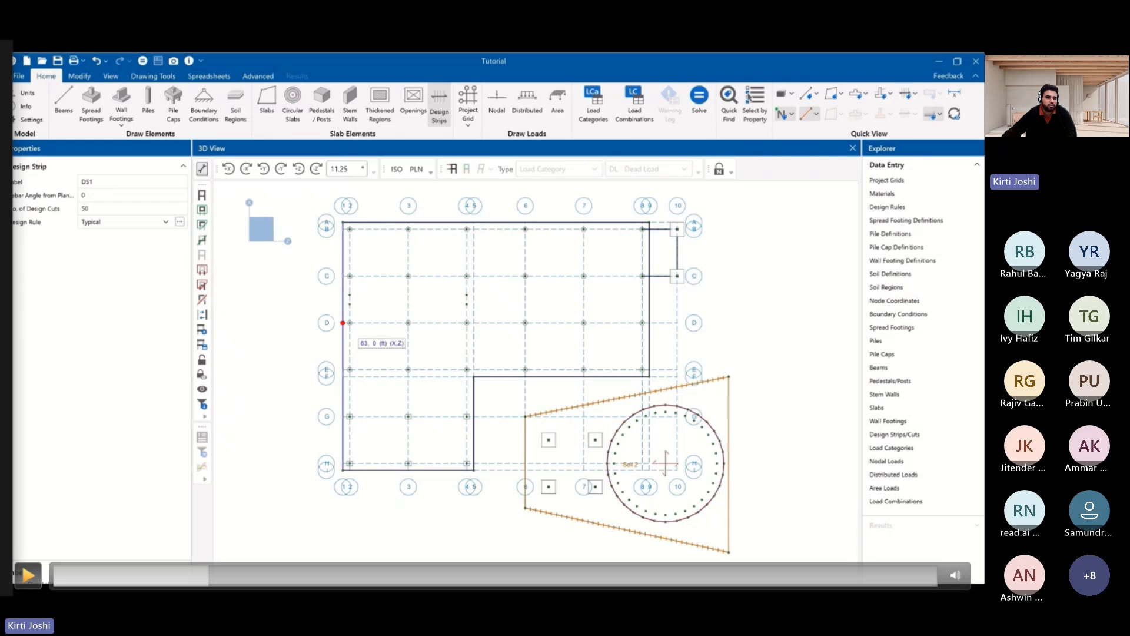
key("space")
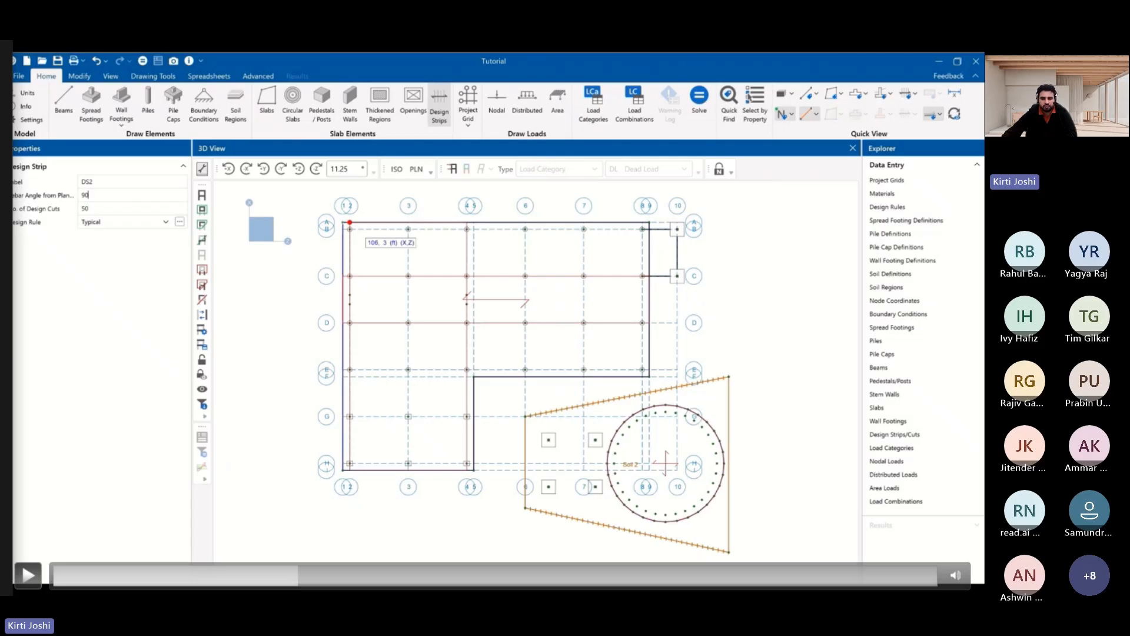
key("space")
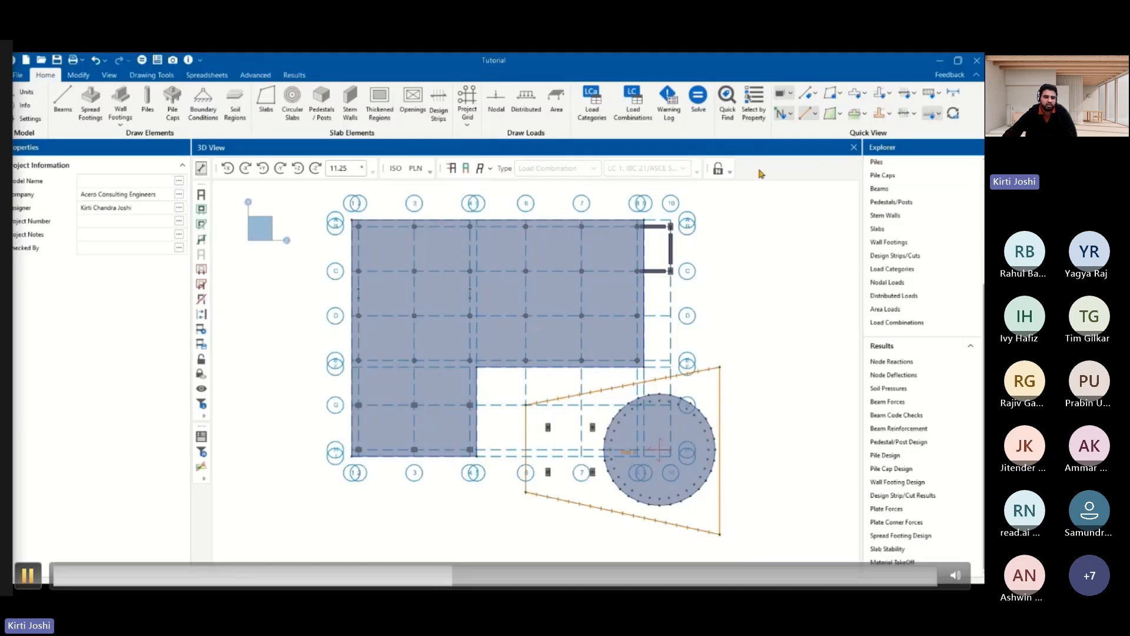
key("space")
key("space")
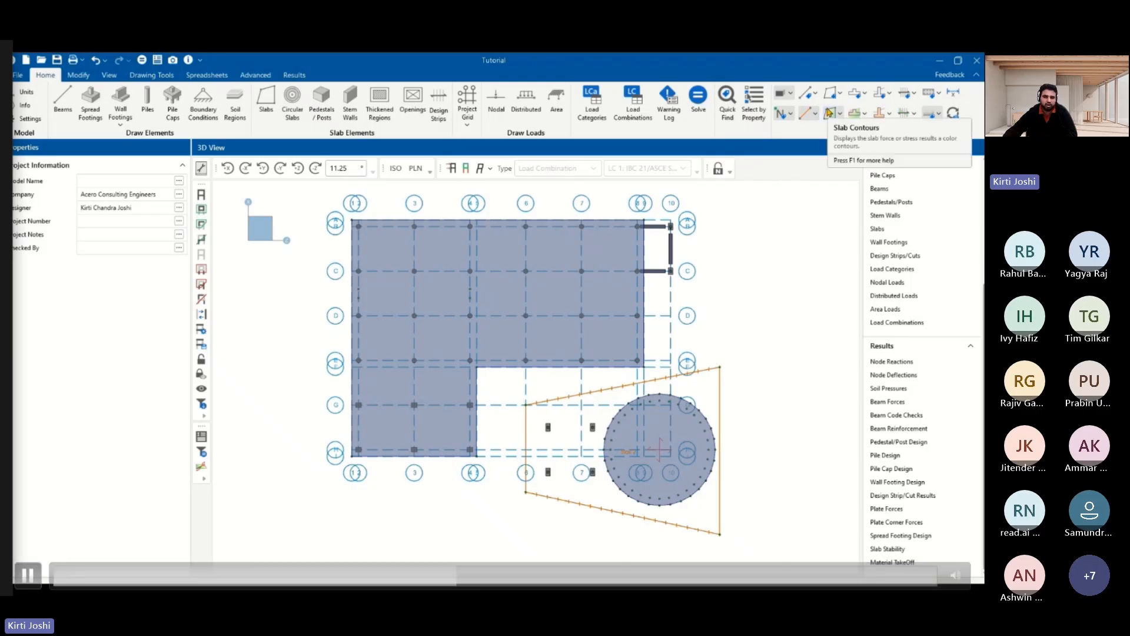
key("space")
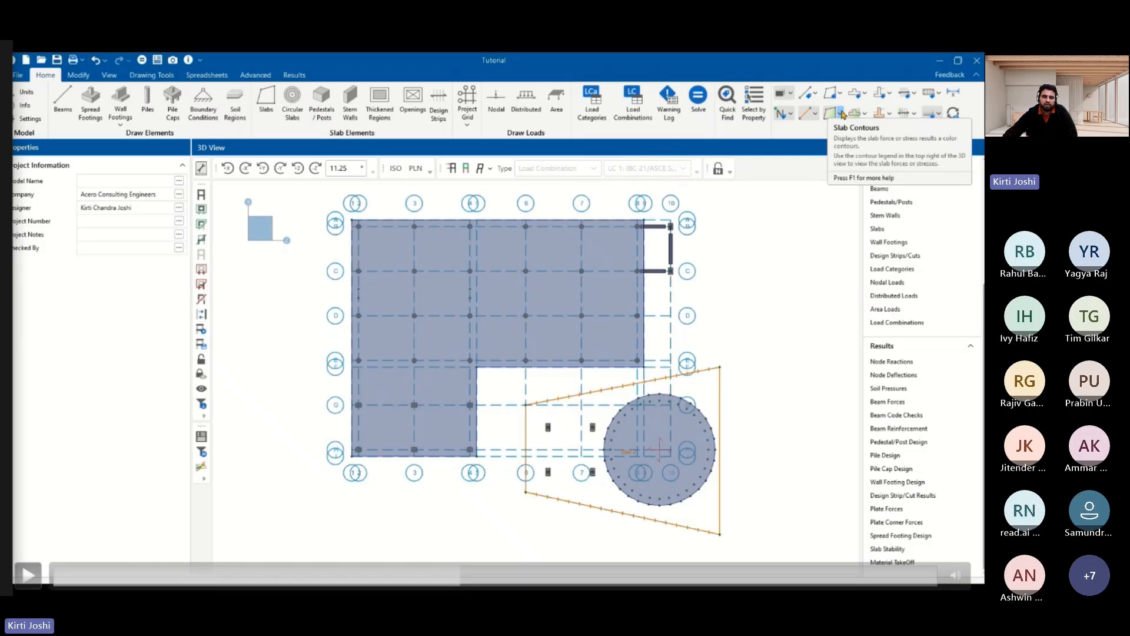
left_click(28, 575)
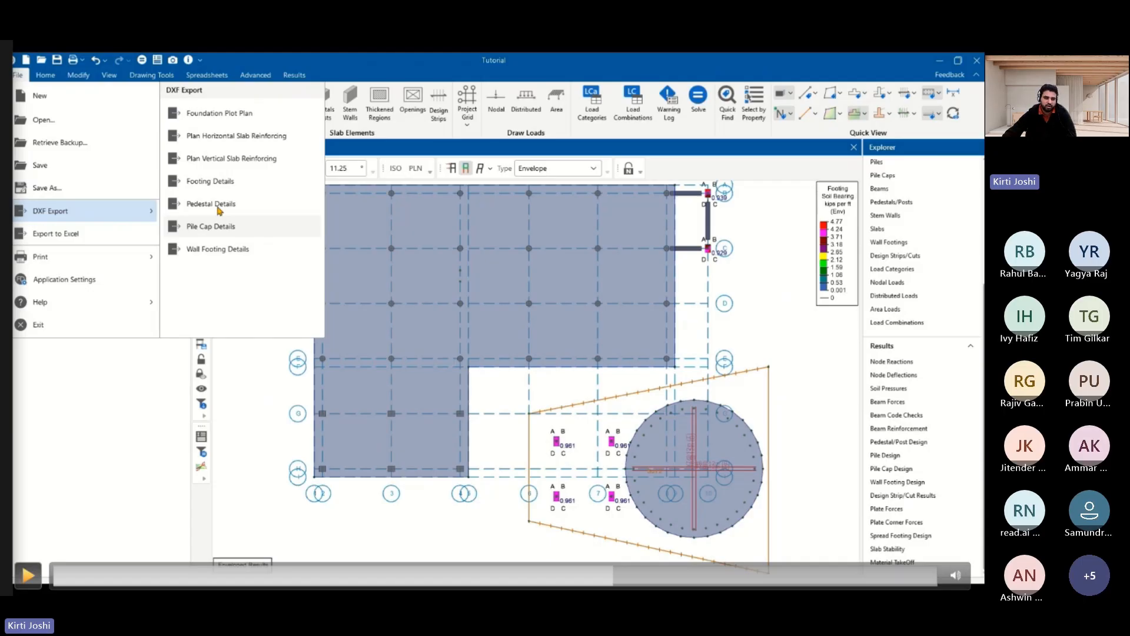
key("space")
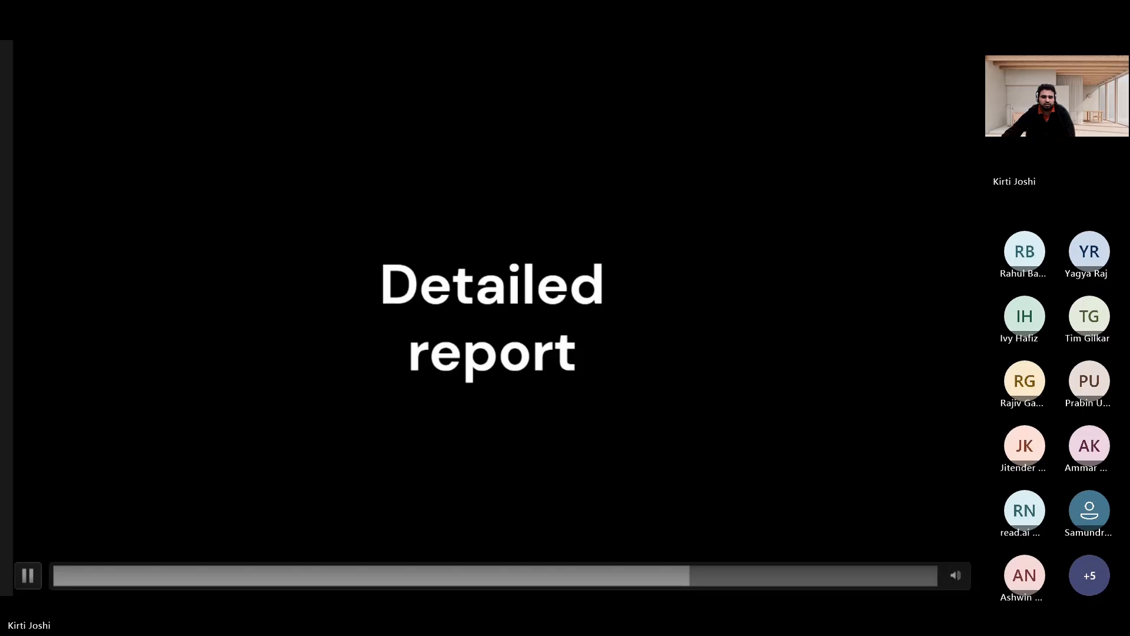
key("space")
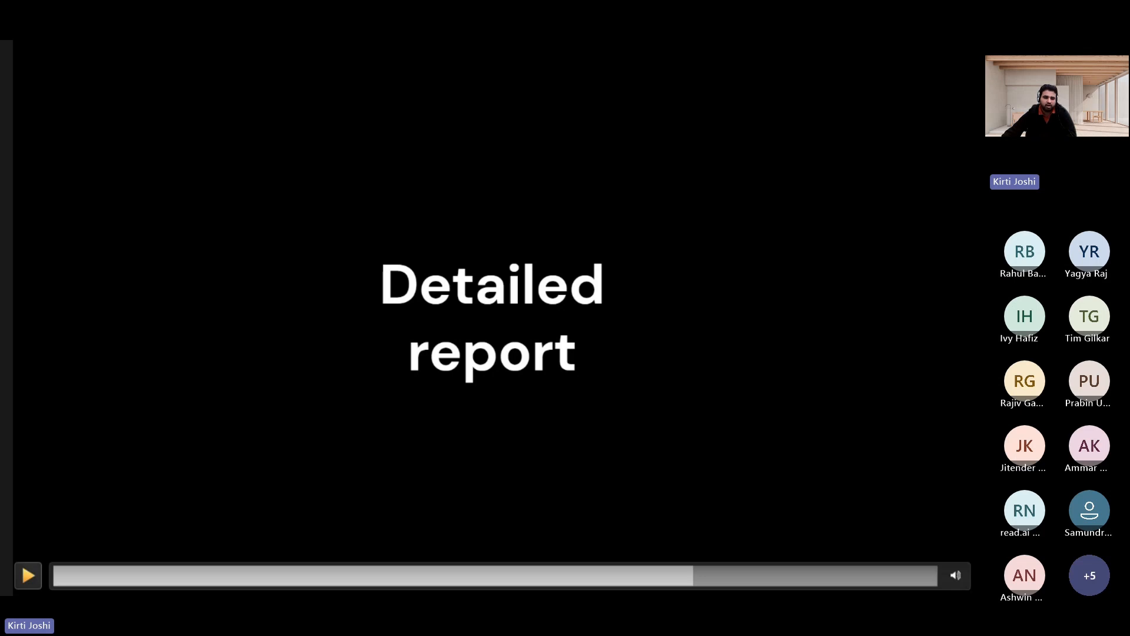
key("space")
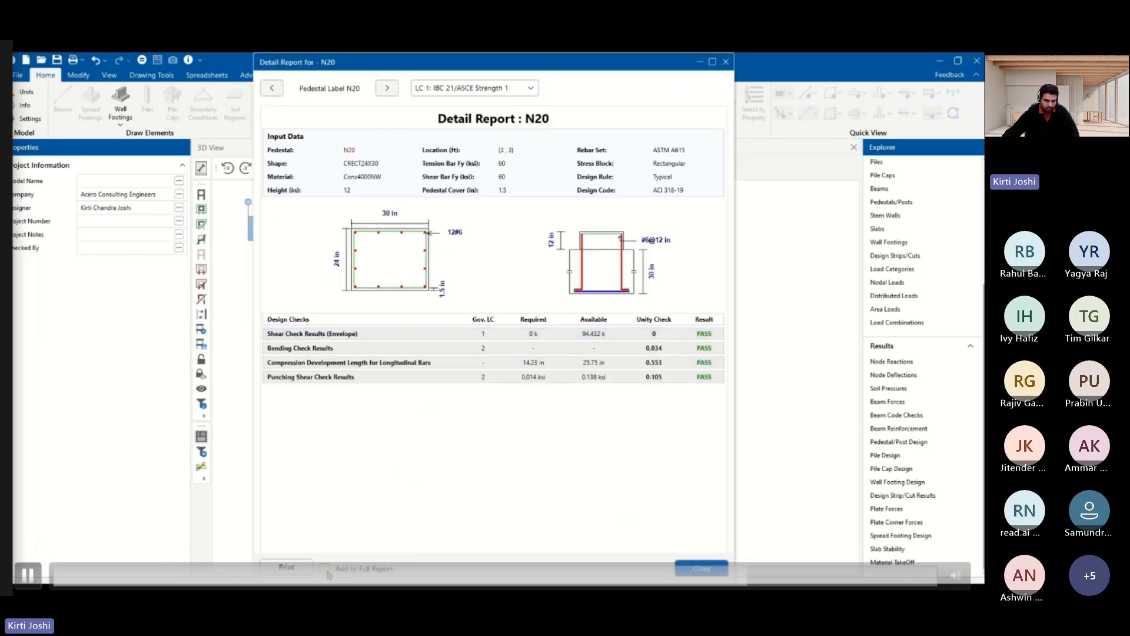
key("space")
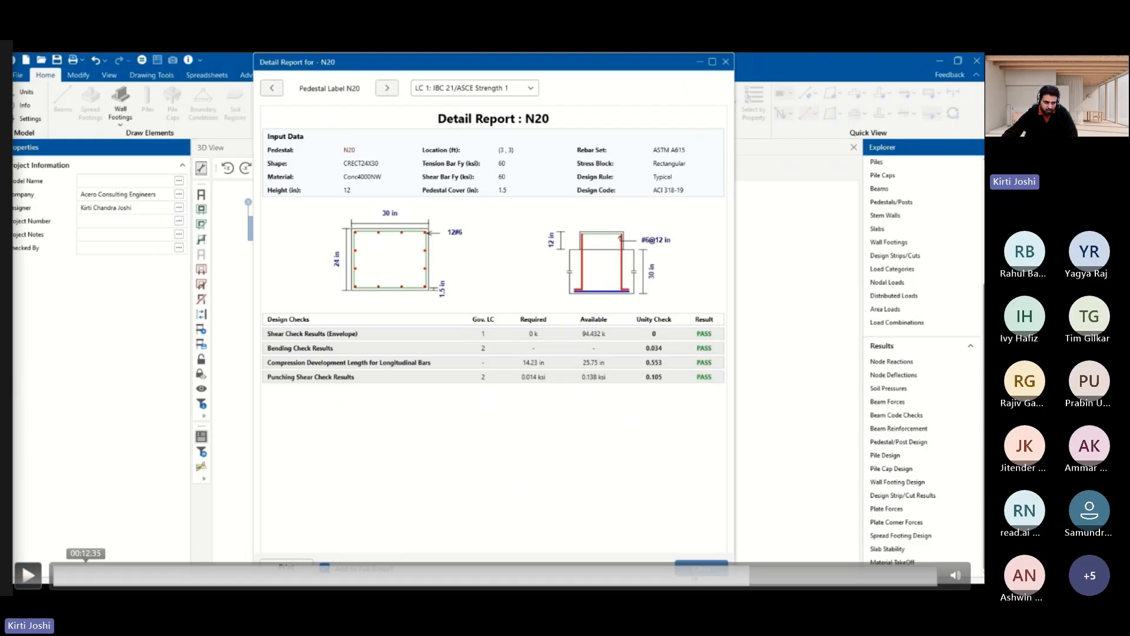
left_click(28, 574)
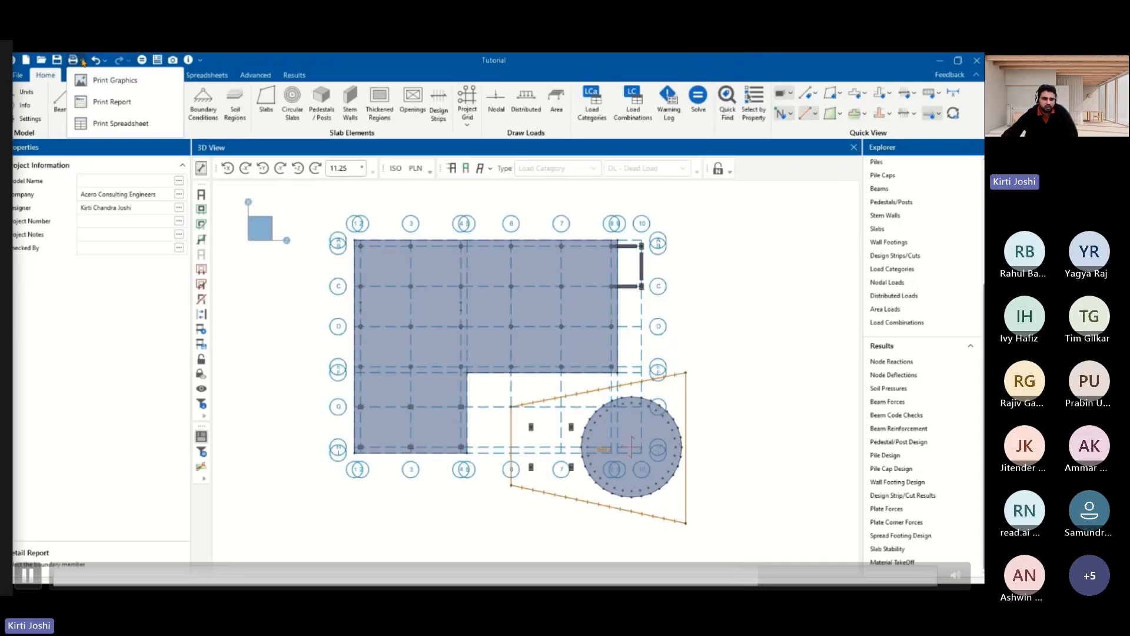
left_click(28, 573)
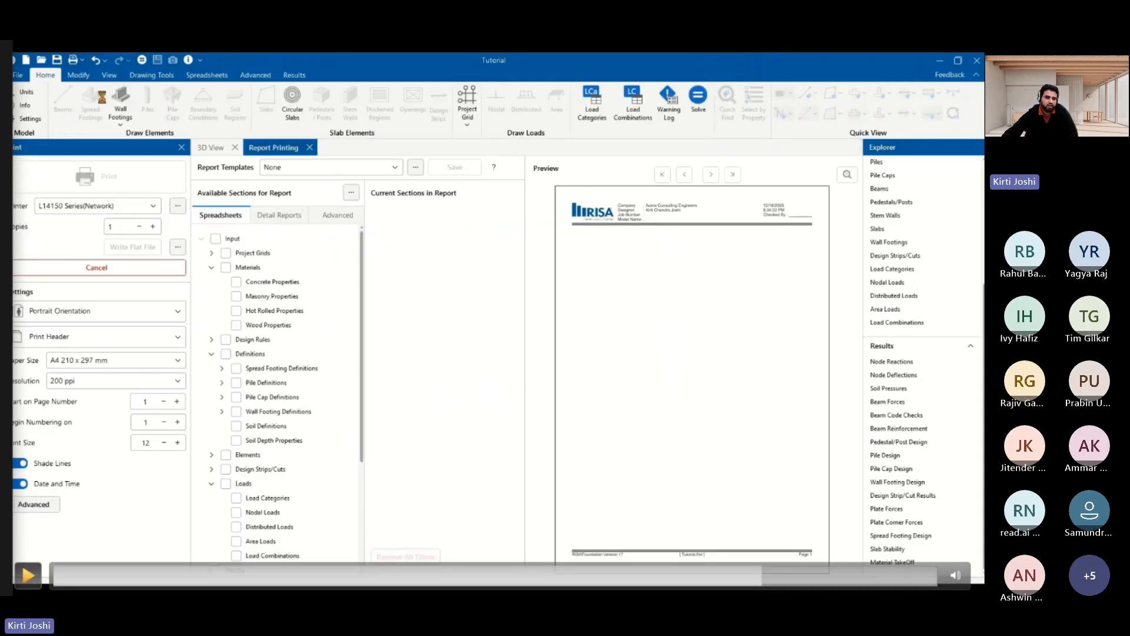
left_click(28, 573)
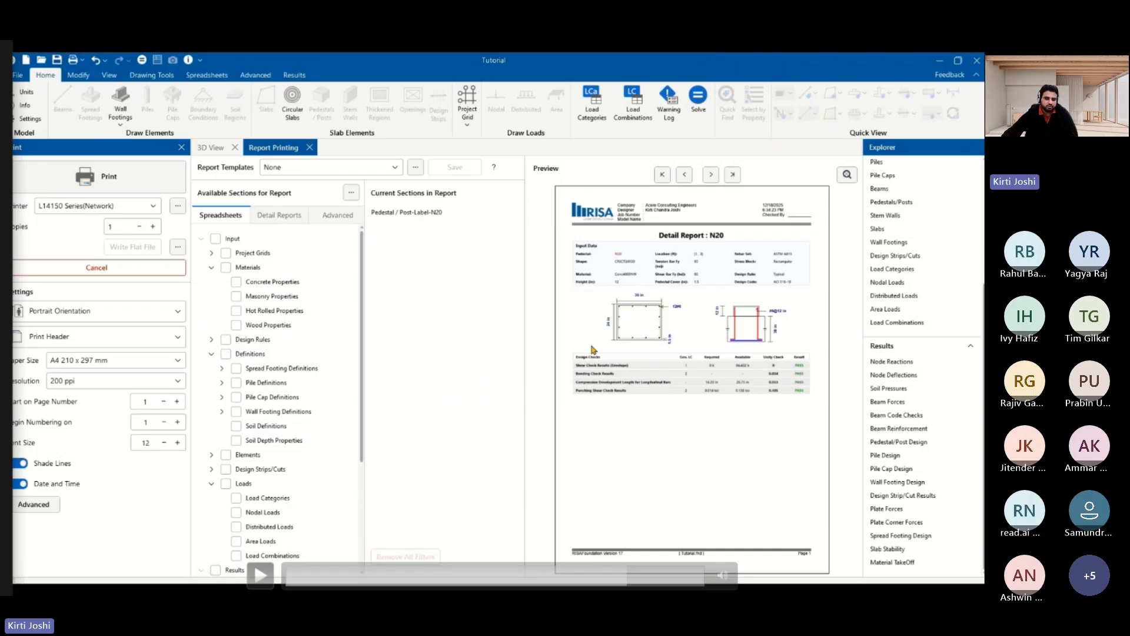
left_click(28, 575)
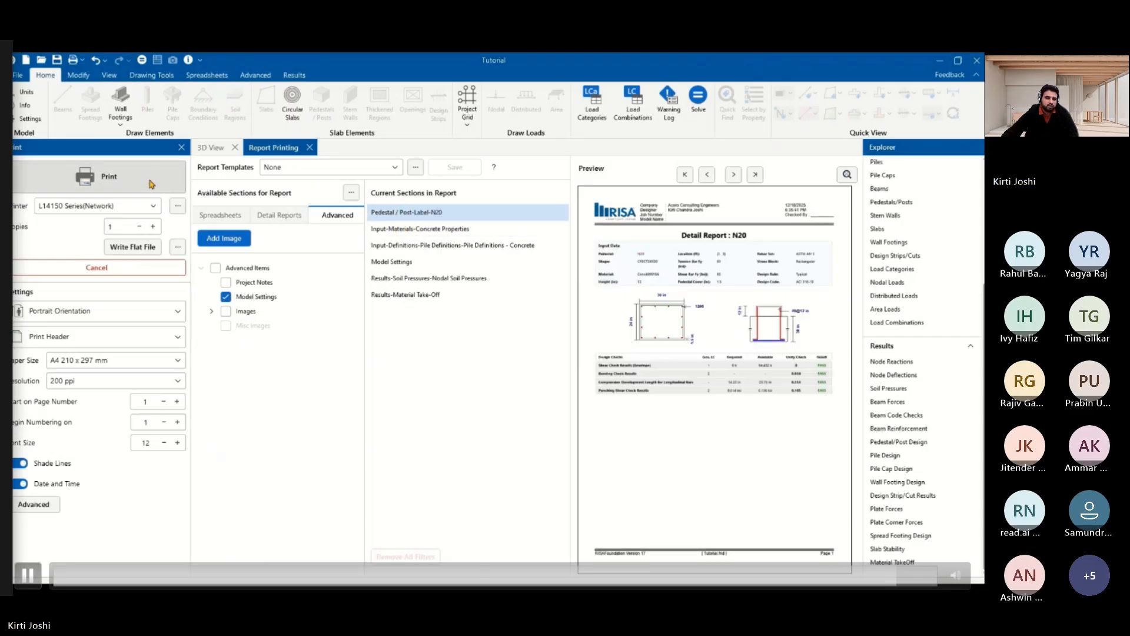
left_click(29, 576)
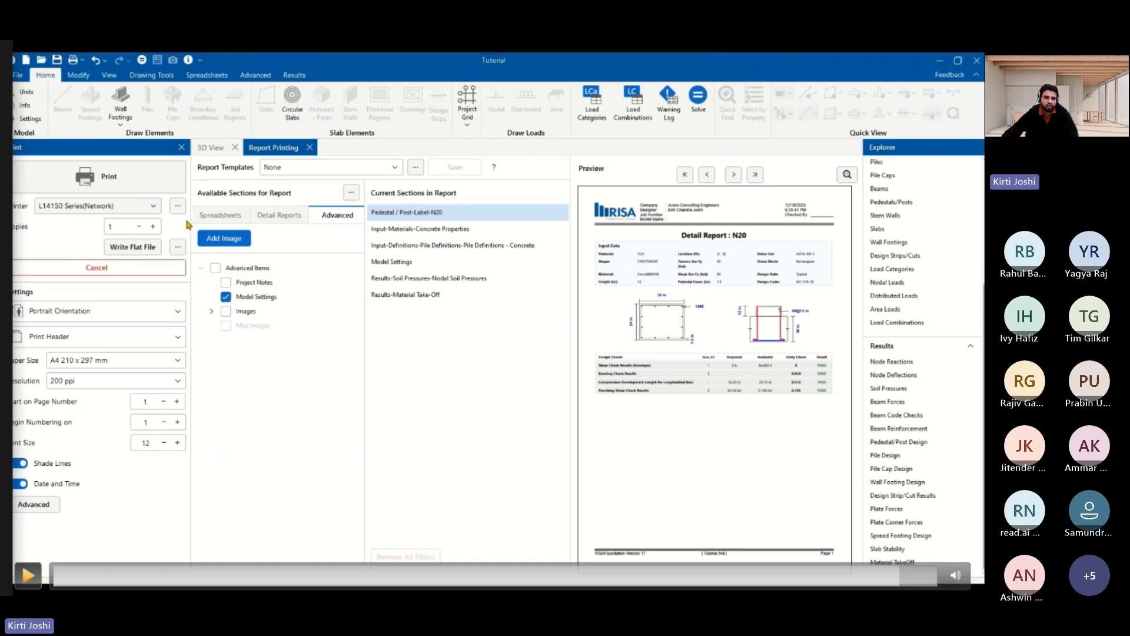
left_click(28, 575)
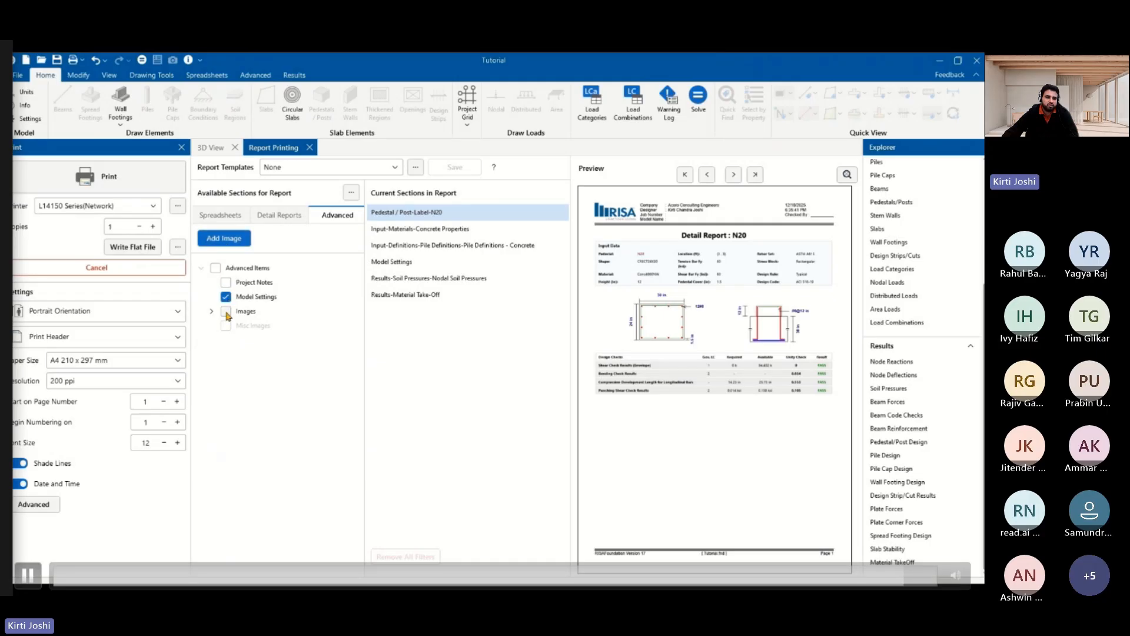